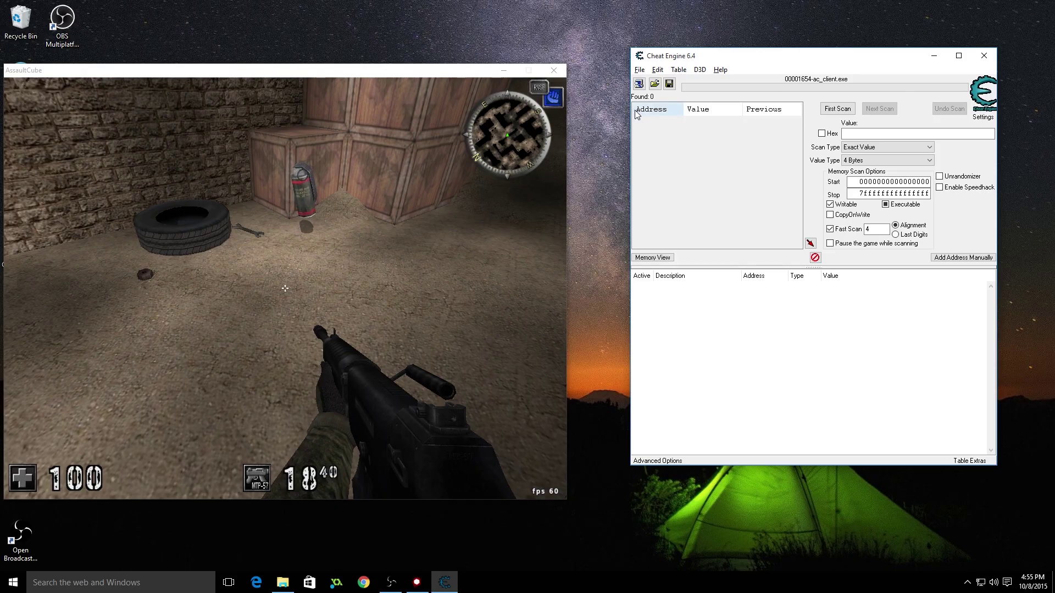
# Attach to the ac_client.exe process and run a first scan for the exact value 100 as 4 Bytes
pyautogui.click(638, 84)
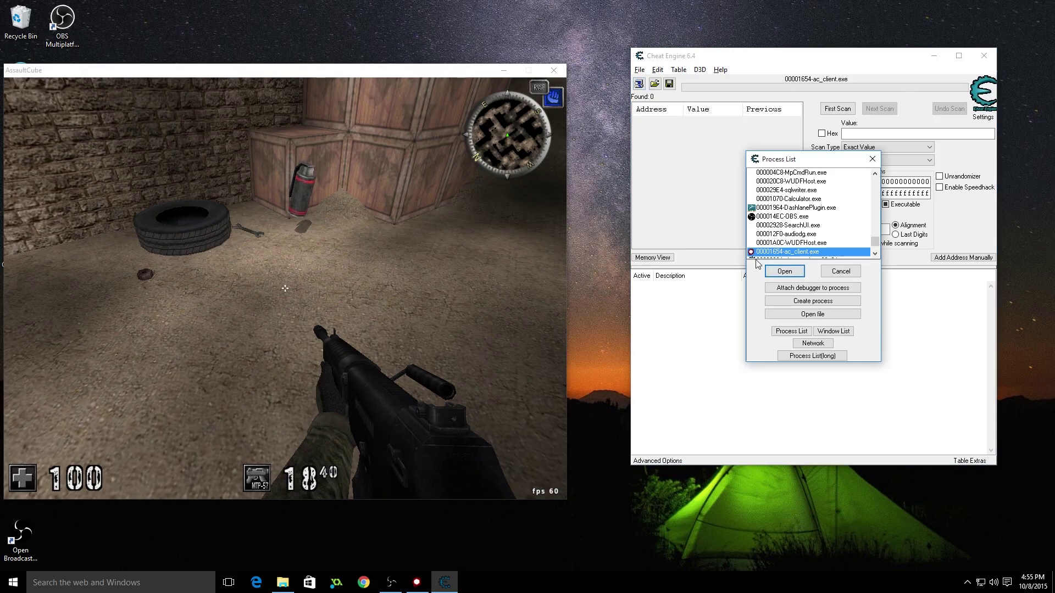
pyautogui.click(784, 271)
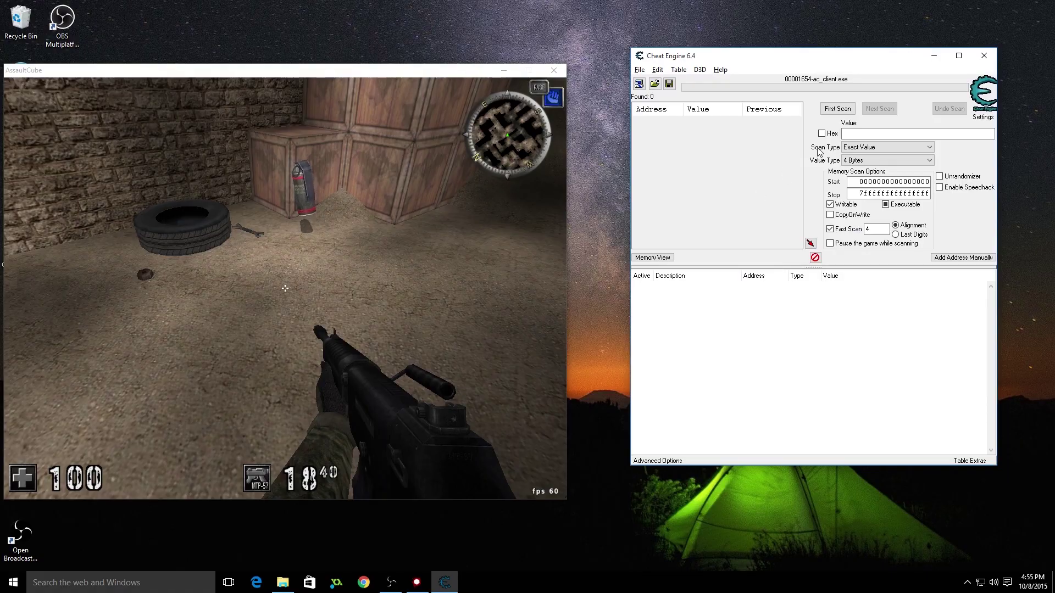
pyautogui.click(863, 135)
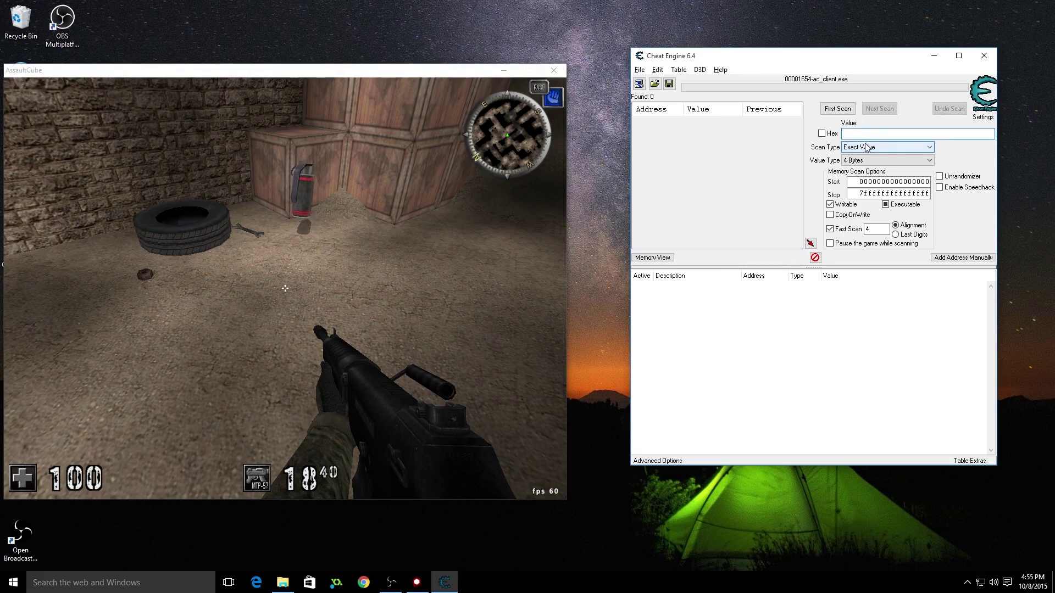
pyautogui.write('100')
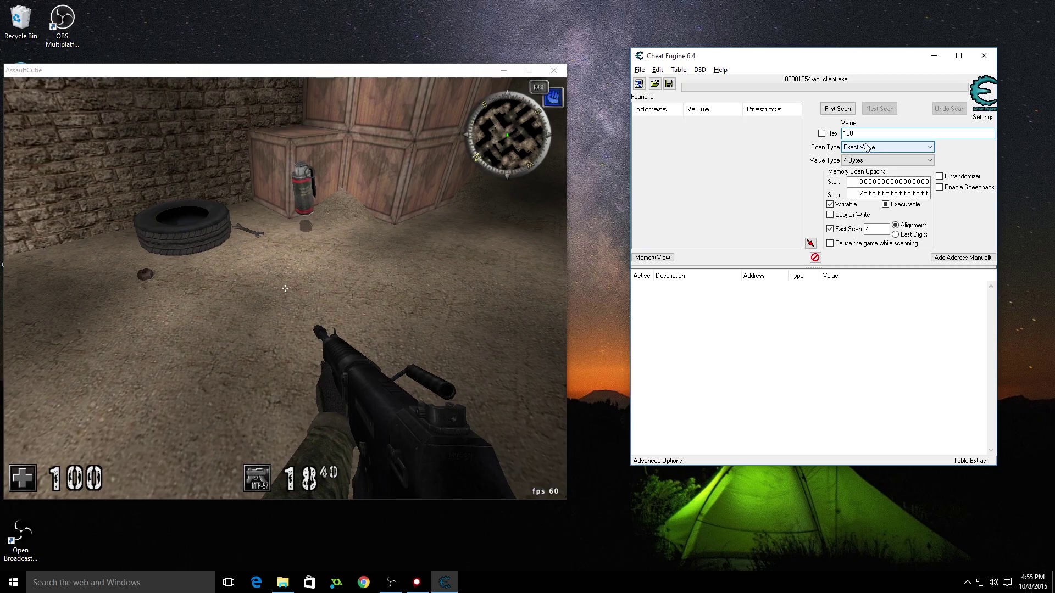
pyautogui.click(859, 148)
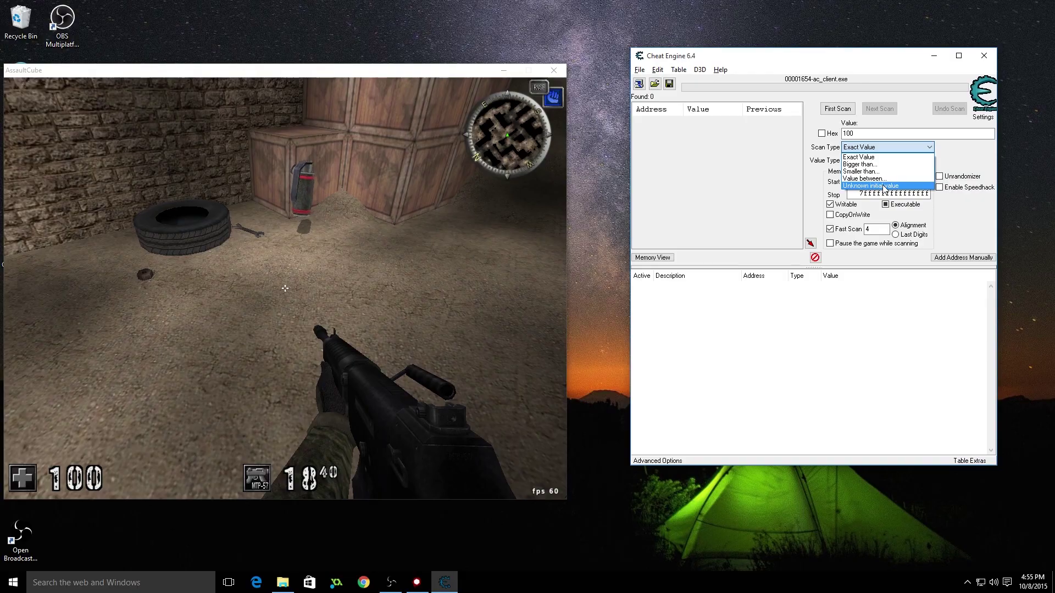
pyautogui.click(867, 157)
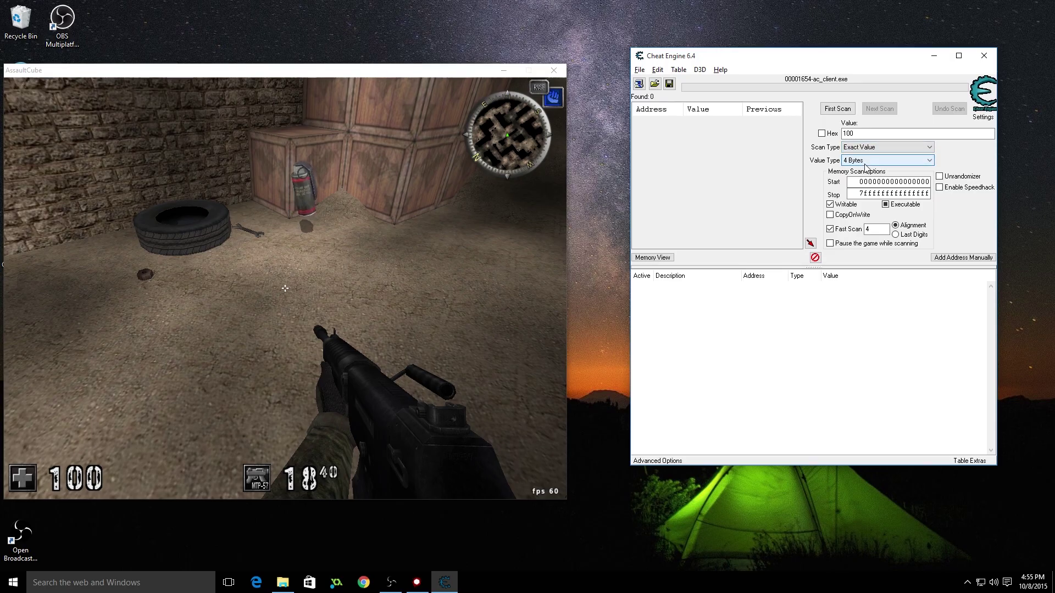
pyautogui.click(865, 163)
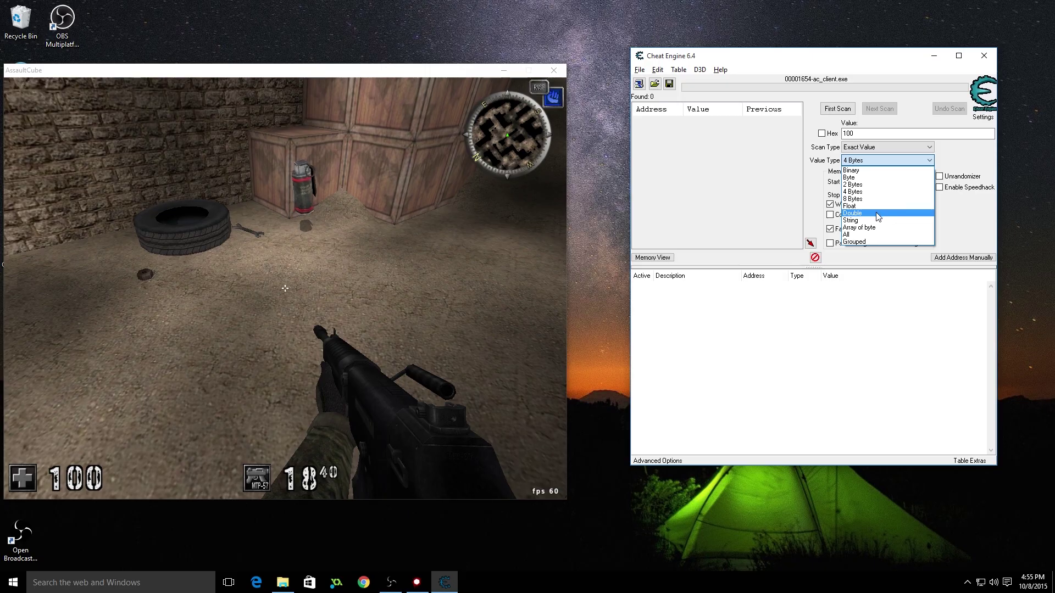
pyautogui.click(877, 191)
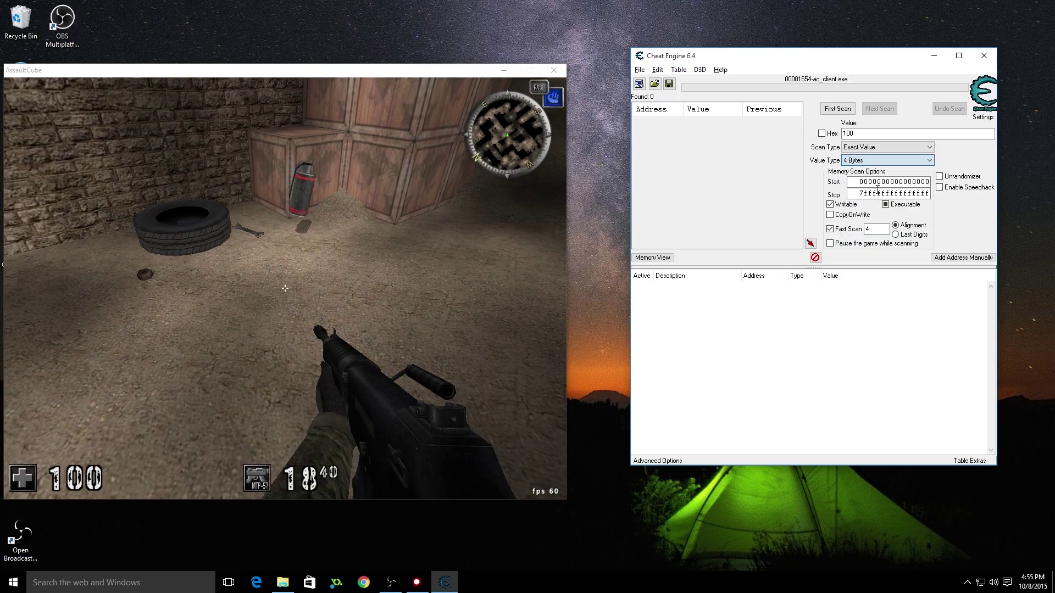
pyautogui.click(838, 109)
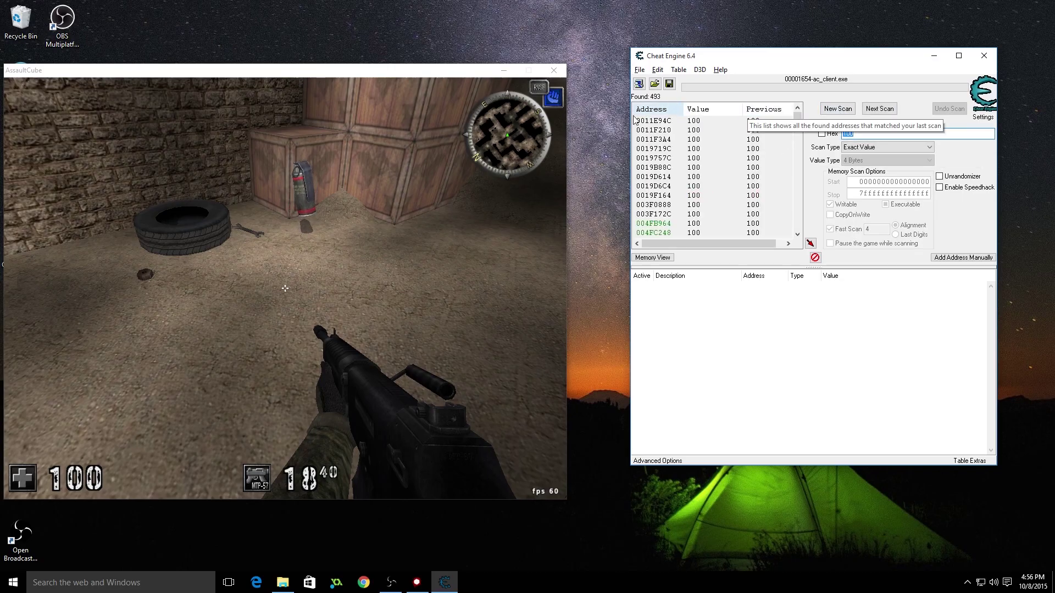
# Switch to AssaultCube, collect grenades and throw them close to the player to lower the health
pyautogui.click(529, 194)
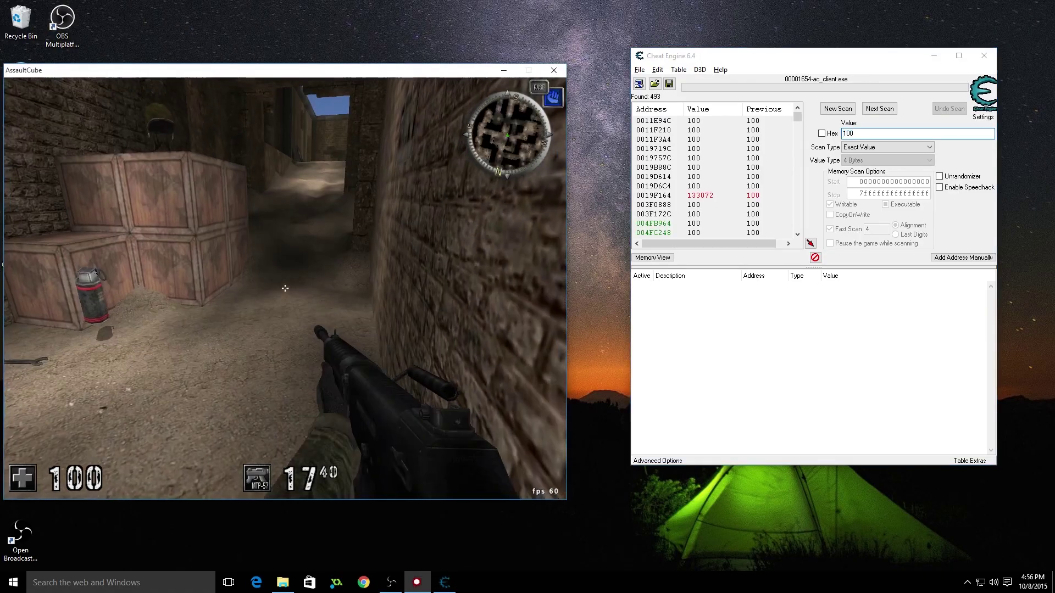
pyautogui.press('w')
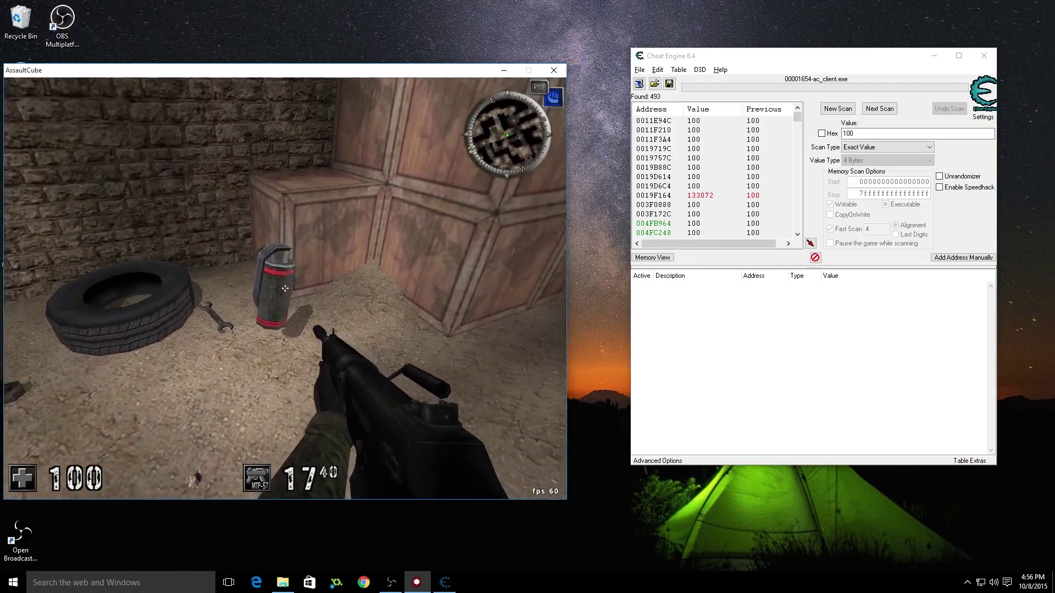
pyautogui.press('w')
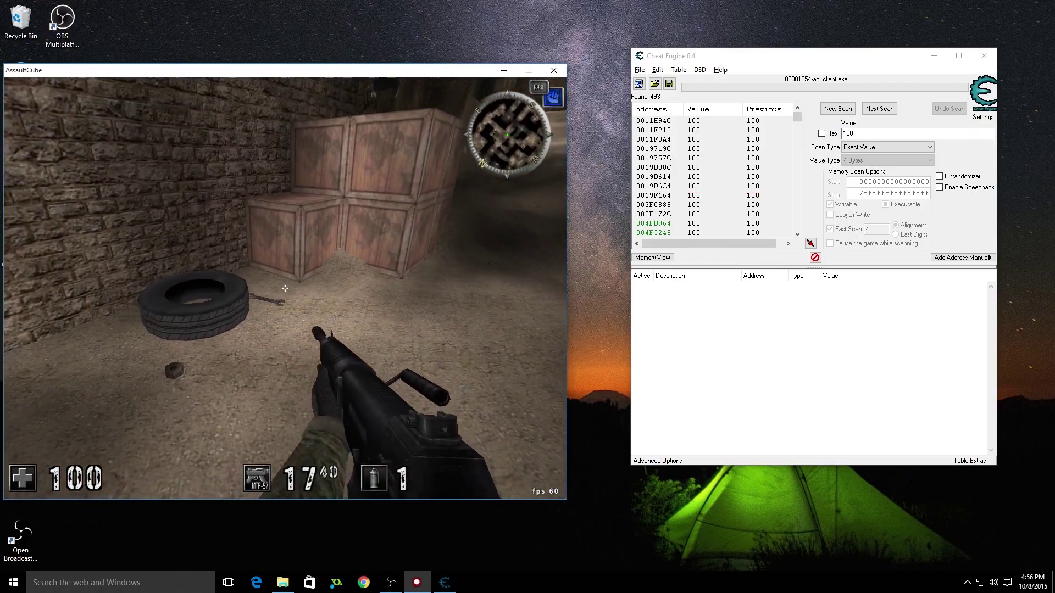
pyautogui.press('s')
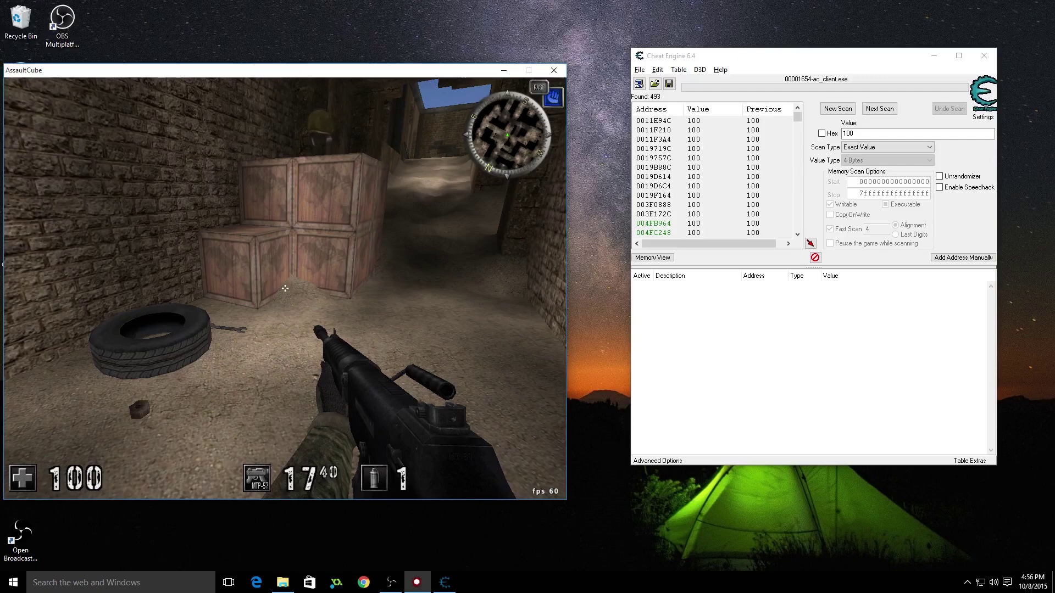
pyautogui.press('4')
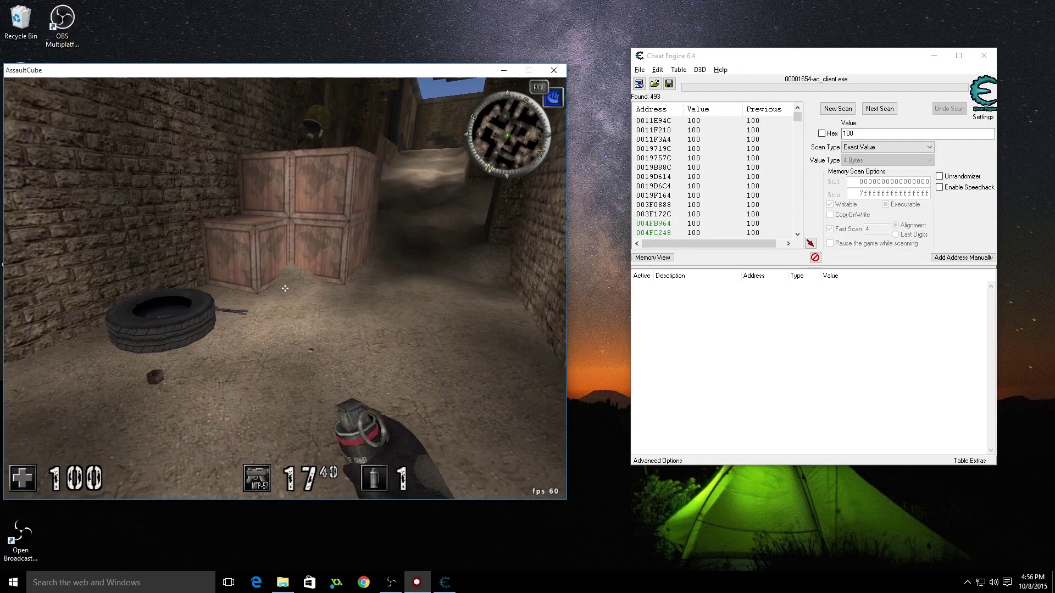
pyautogui.click(285, 288)
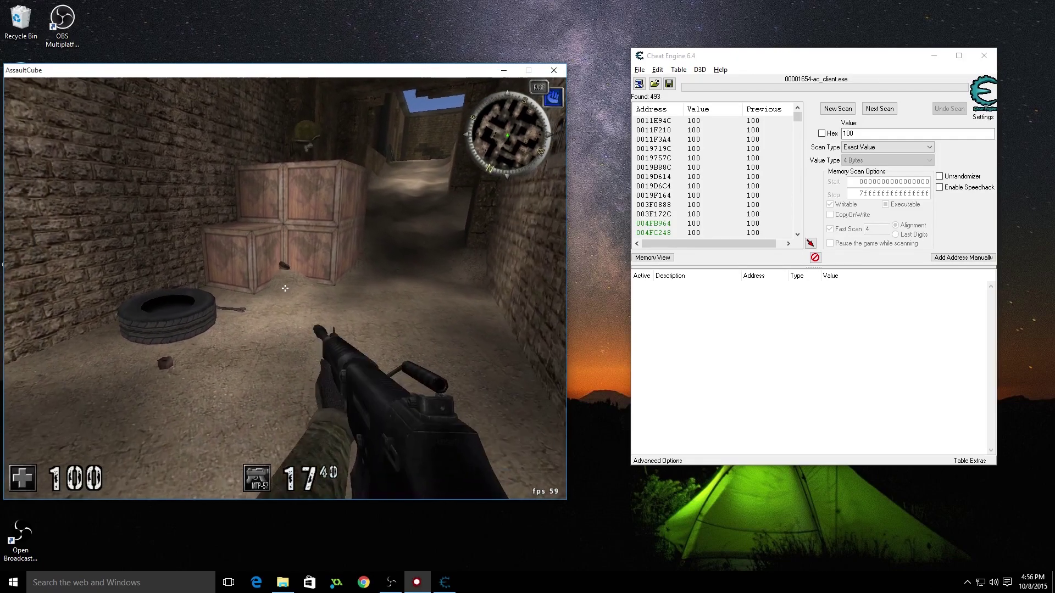
pyautogui.press('w')
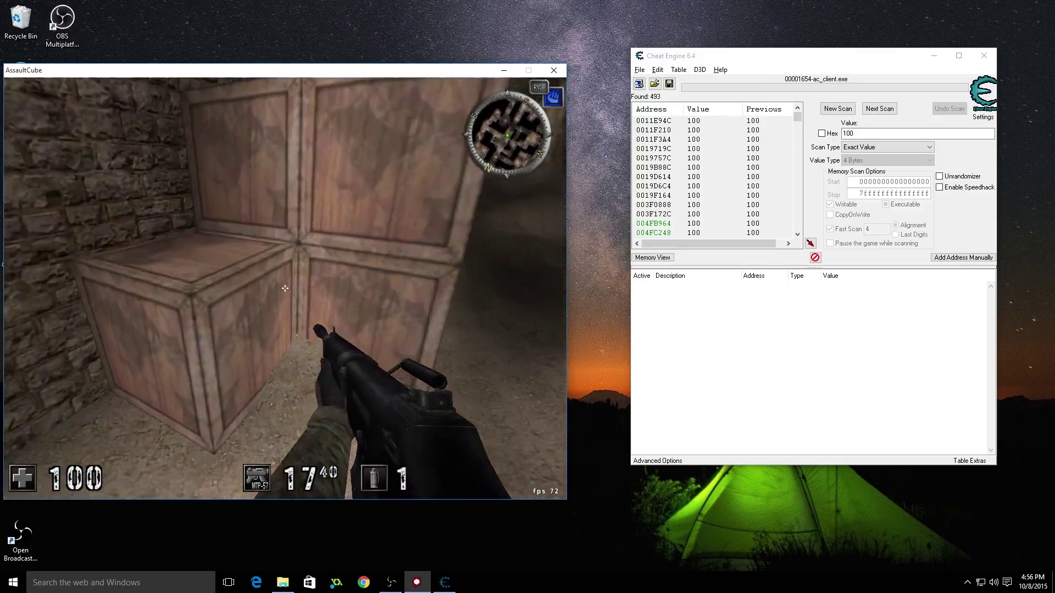
pyautogui.press('s')
pyautogui.press('4')
pyautogui.click(284, 287)
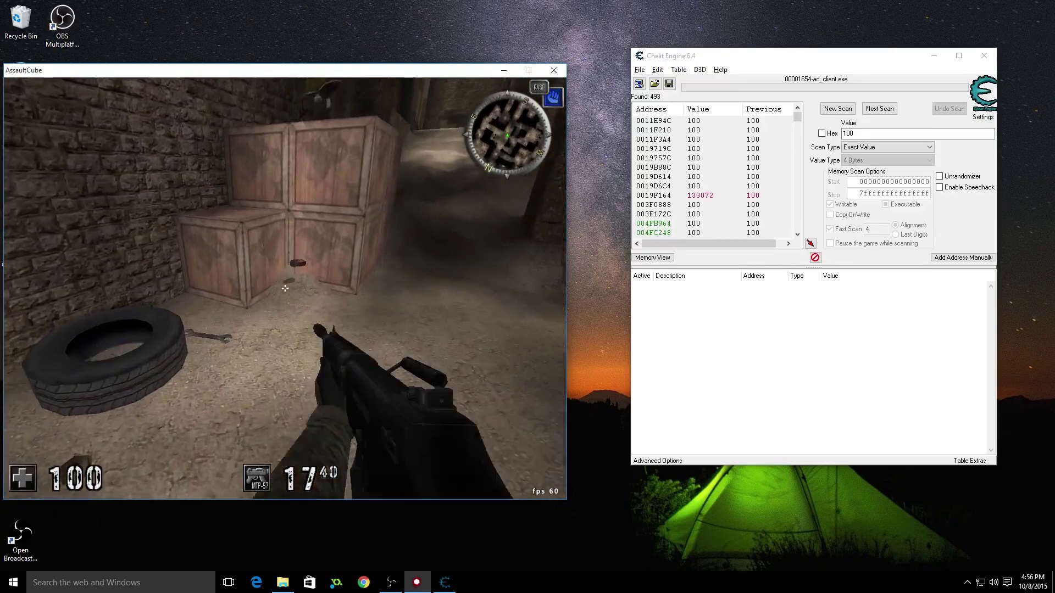
# Switch to Cheat Engine, narrow the scan to the value 38 and add the found addresses to the address list
pyautogui.hotkey('alt', 'Tab')
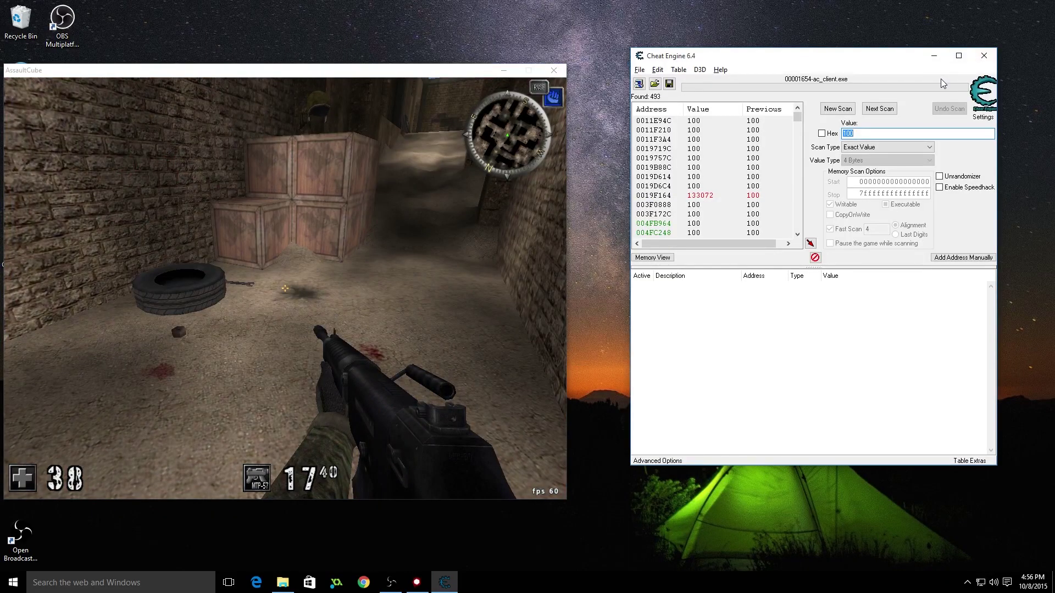
pyautogui.write('38')
pyautogui.click(879, 109)
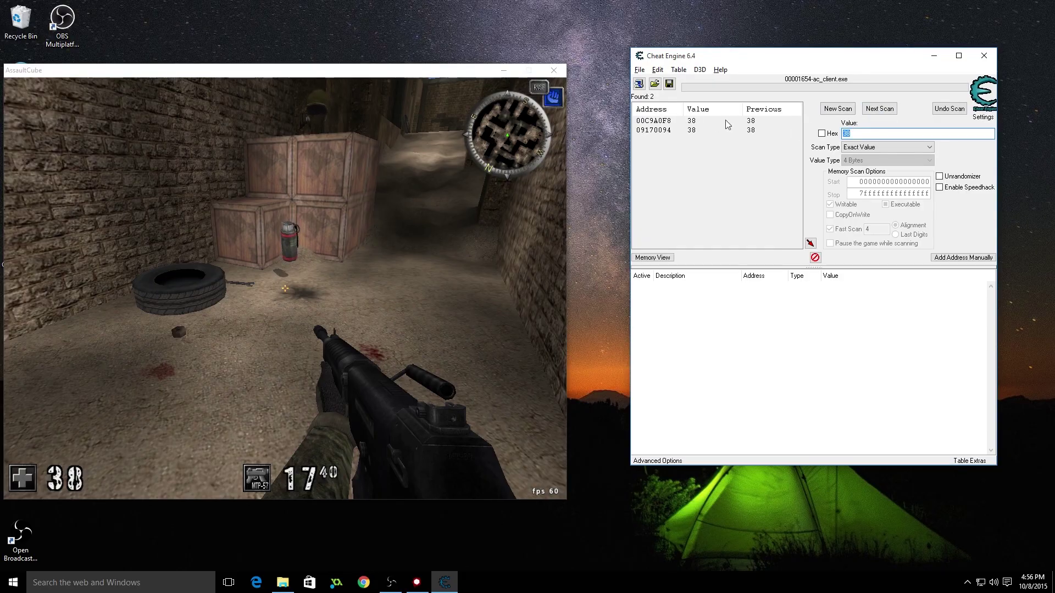
pyautogui.doubleClick(694, 121)
pyautogui.doubleClick(695, 130)
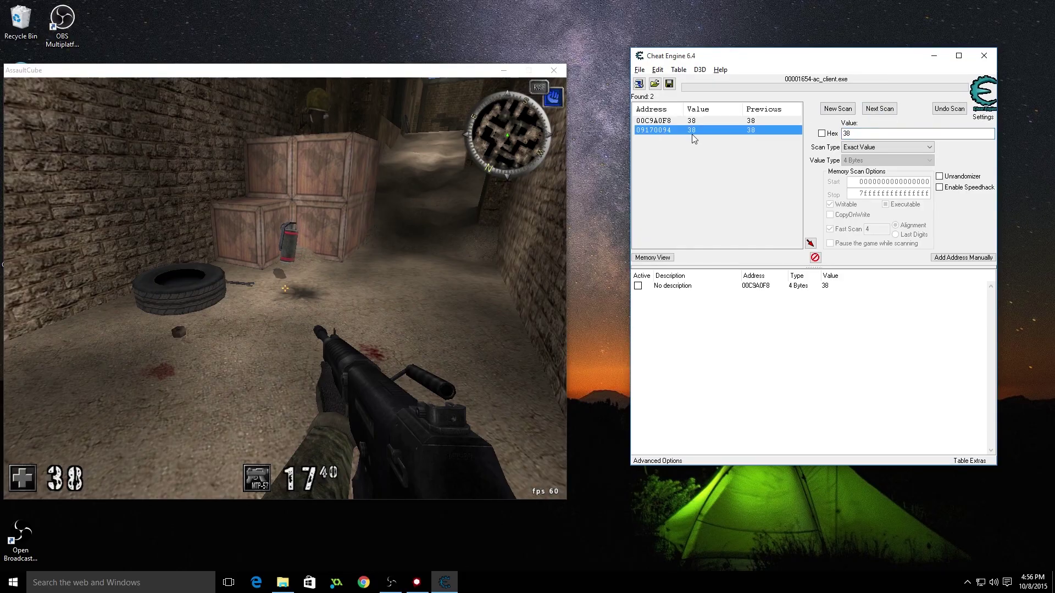
# Set the value of address 00C9A0F8 in the address list to 500
pyautogui.click(825, 286)
pyautogui.click(828, 295)
pyautogui.click(830, 286)
pyautogui.click(830, 295)
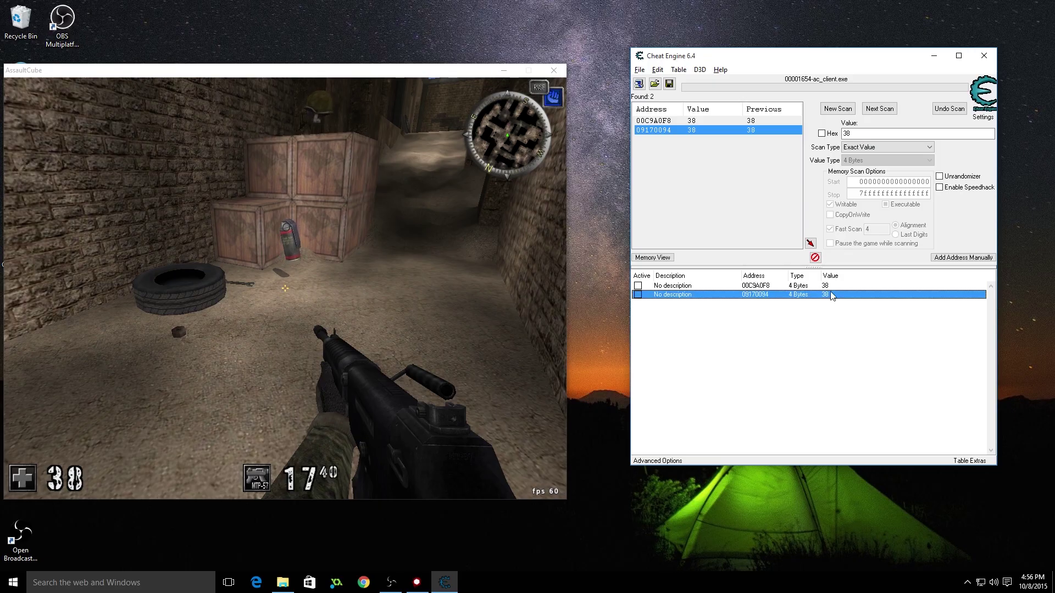
pyautogui.click(834, 287)
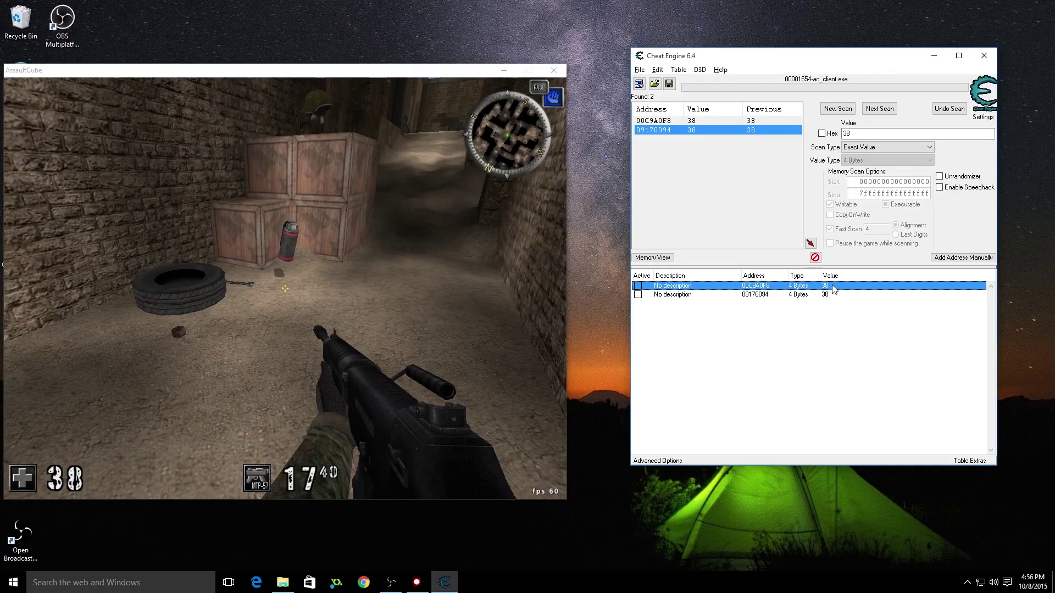
pyautogui.doubleClick(834, 287)
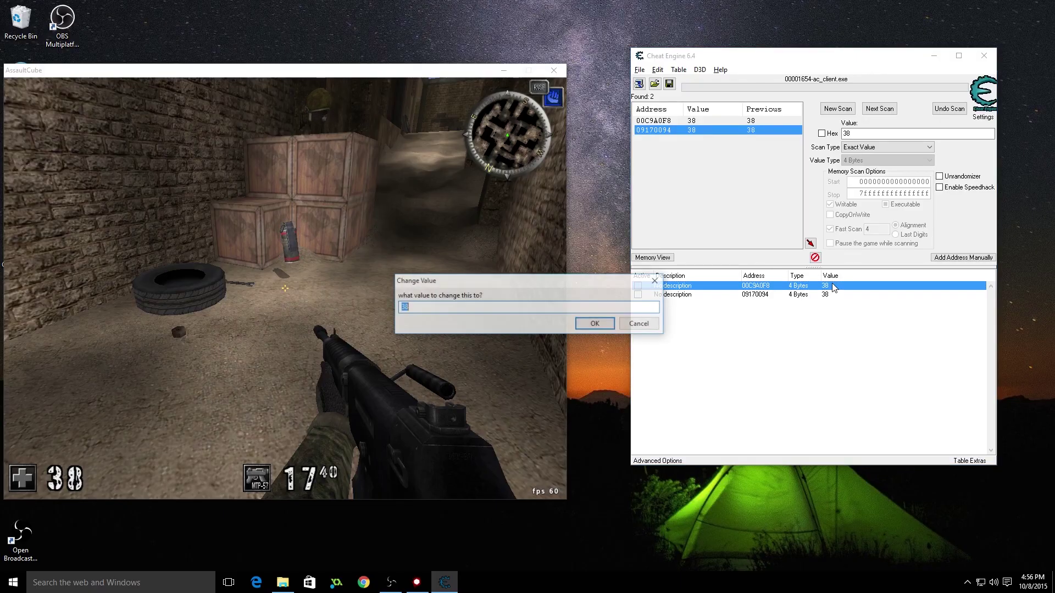
pyautogui.write('500')
pyautogui.press('Return')
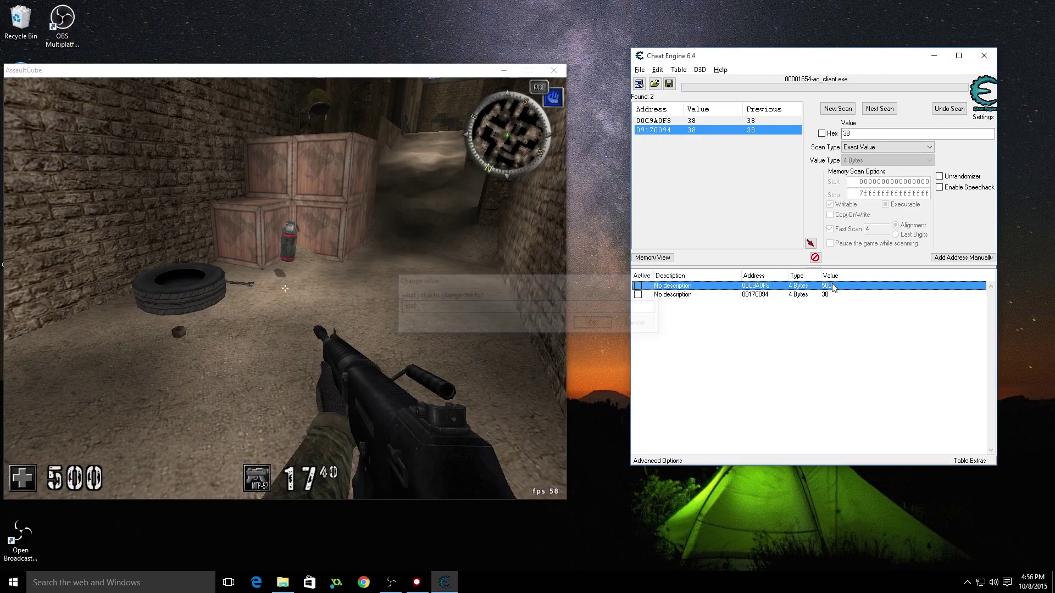
# Switch to AssaultCube, test the modified health by taking grenade damage, and respawn the player
pyautogui.click(285, 287)
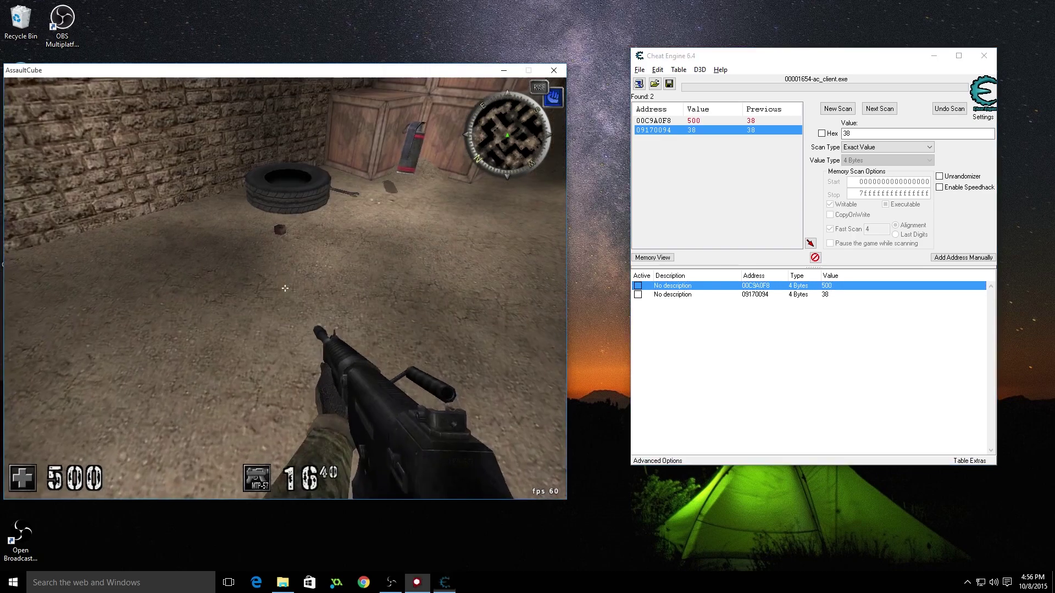
pyautogui.press('w')
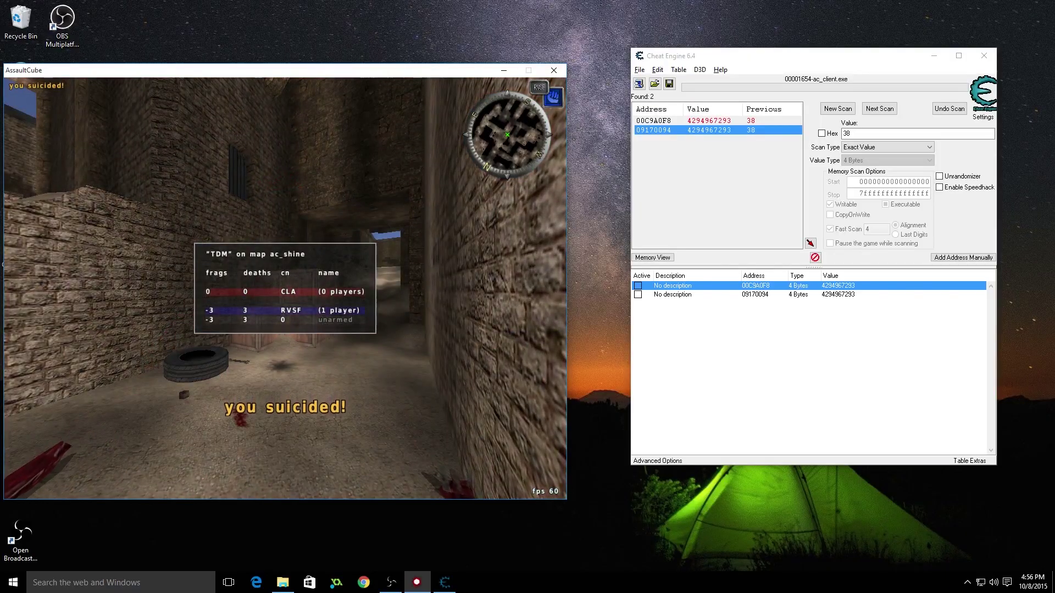
pyautogui.click(284, 288)
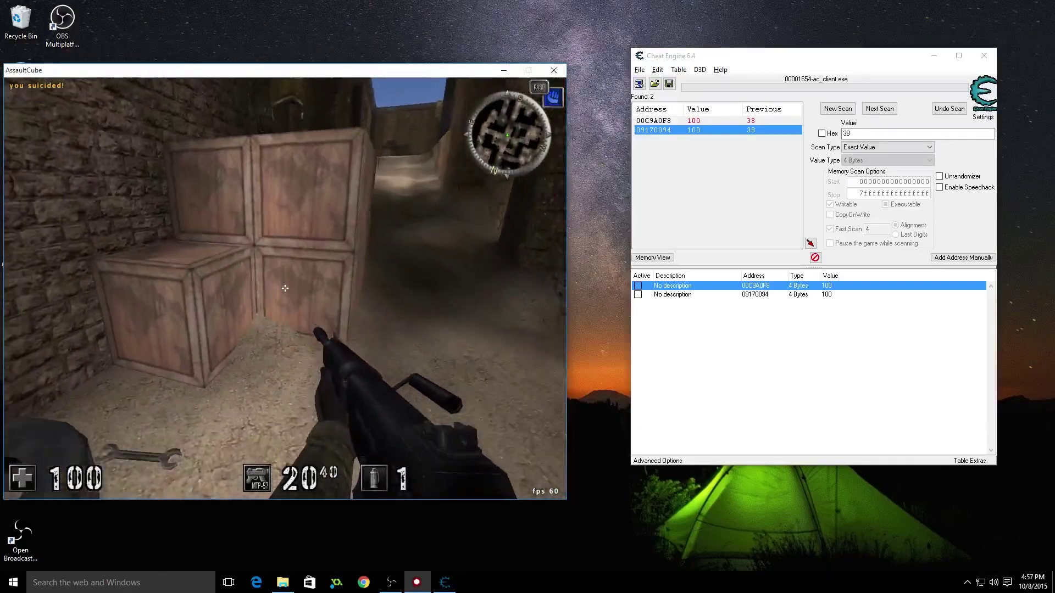
# Switch to Cheat Engine and set the value of address 00C9A0F8 to 5000
pyautogui.click(776, 269)
pyautogui.doubleClick(826, 286)
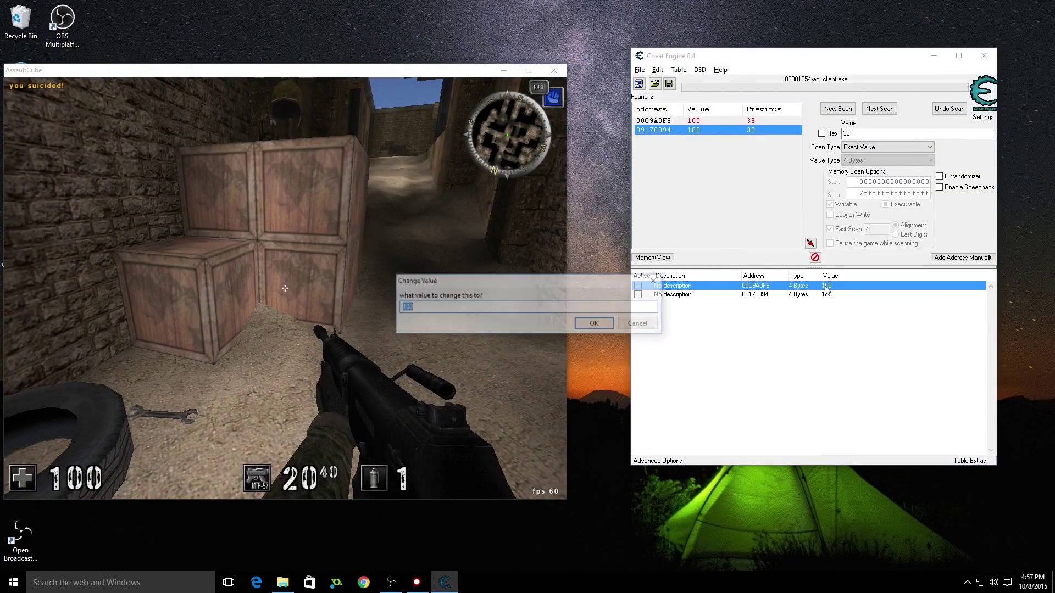
pyautogui.write('5000')
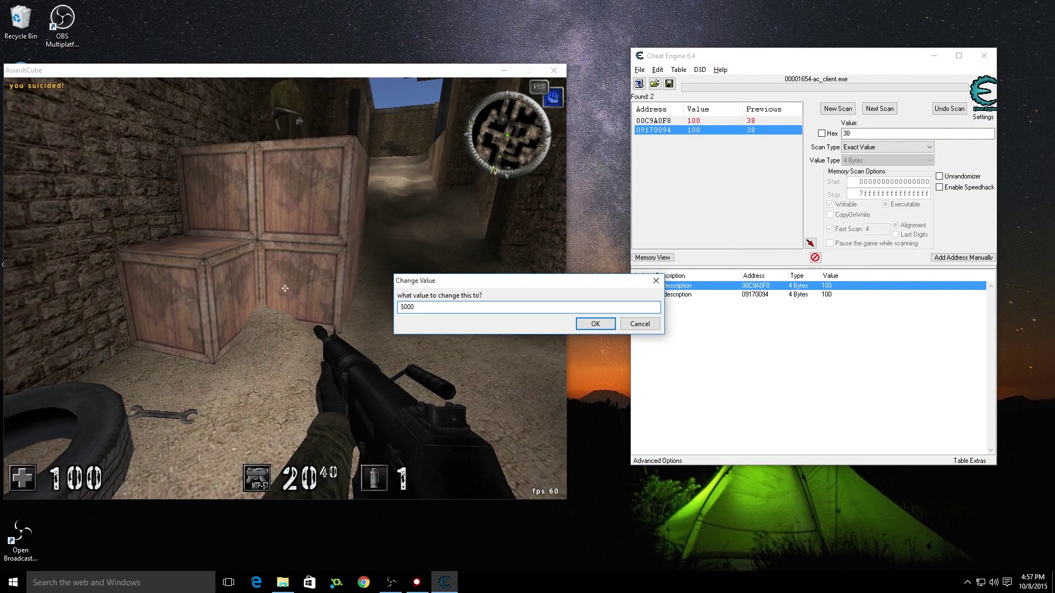
pyautogui.press('Return')
# Switch to AssaultCube and throw a grenade near the player to test the raised health against damage
pyautogui.click(286, 288)
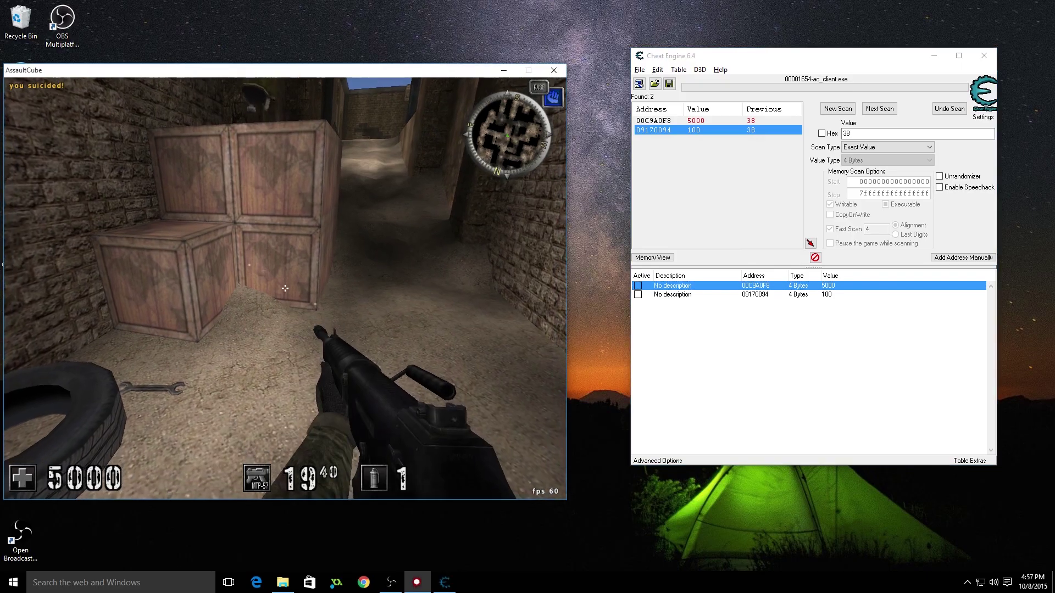
pyautogui.press('s')
pyautogui.press('3')
pyautogui.click(285, 288)
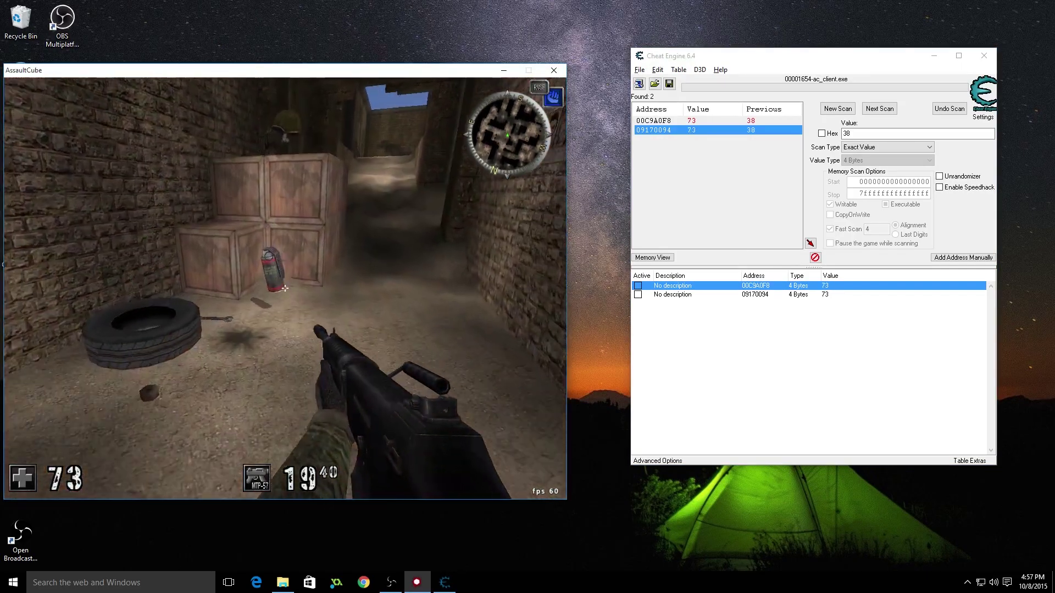
# Switch to Cheat Engine and delete the 09170094 record from the address list
pyautogui.hotkey('alt', 'Tab')
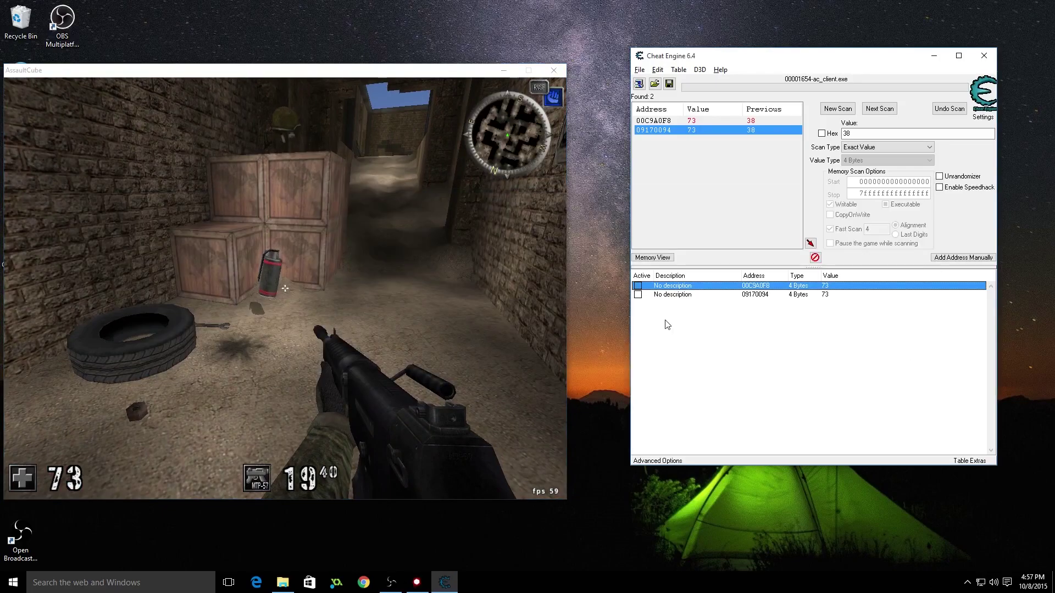
pyautogui.rightClick(843, 295)
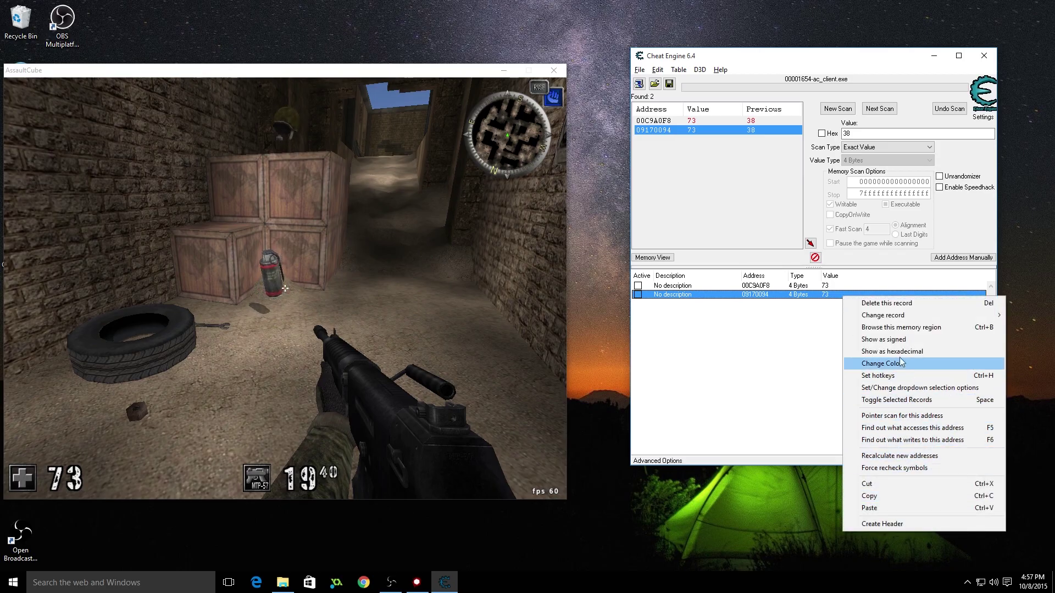
pyautogui.click(912, 303)
pyautogui.click(559, 291)
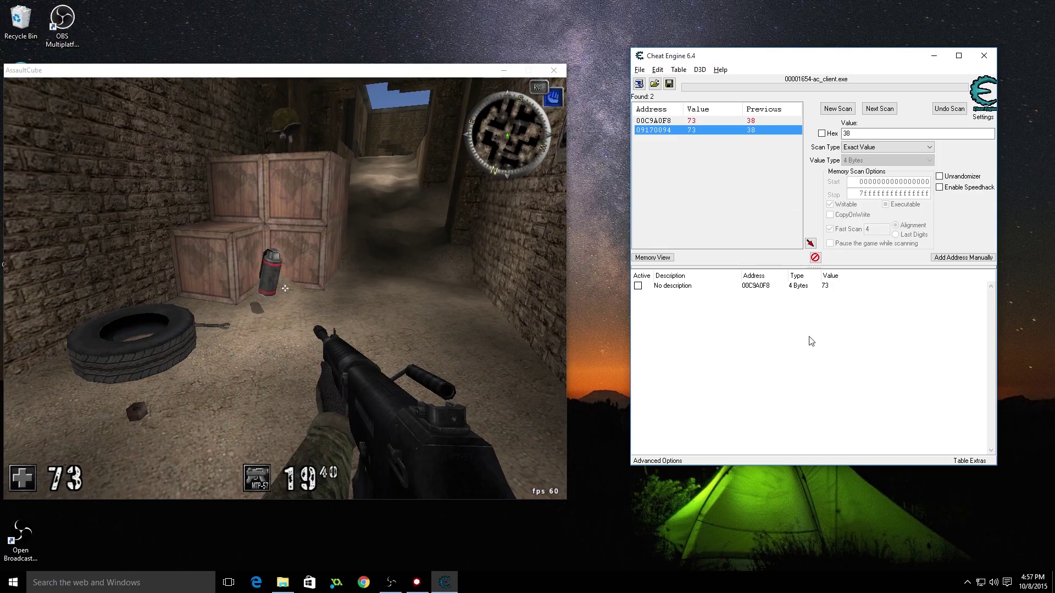
# Change the description of the 00C9A0F8 record in the address list to Dynamic Health
pyautogui.click(717, 286)
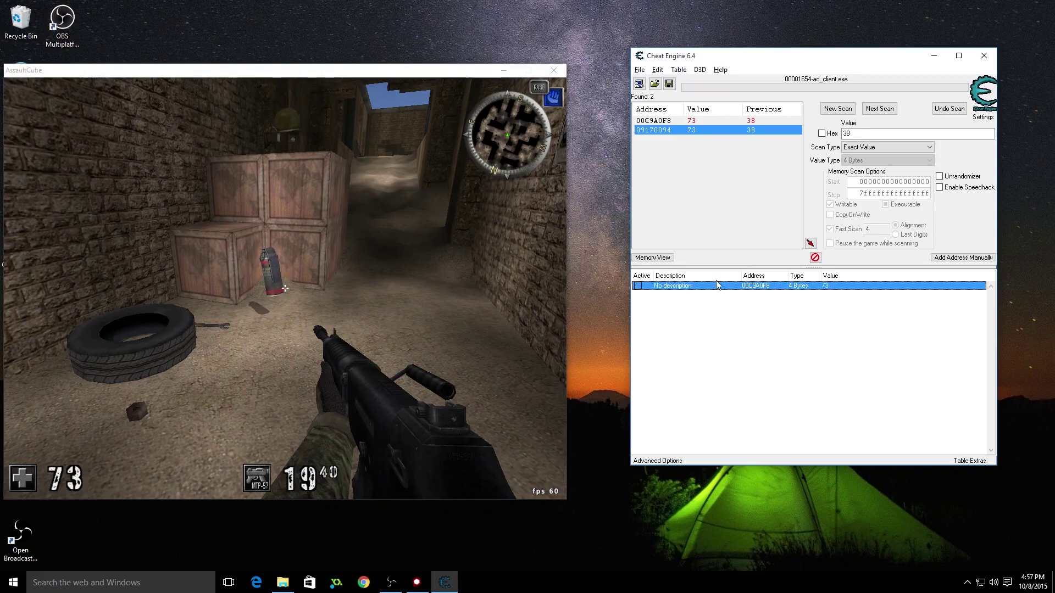
pyautogui.doubleClick(687, 289)
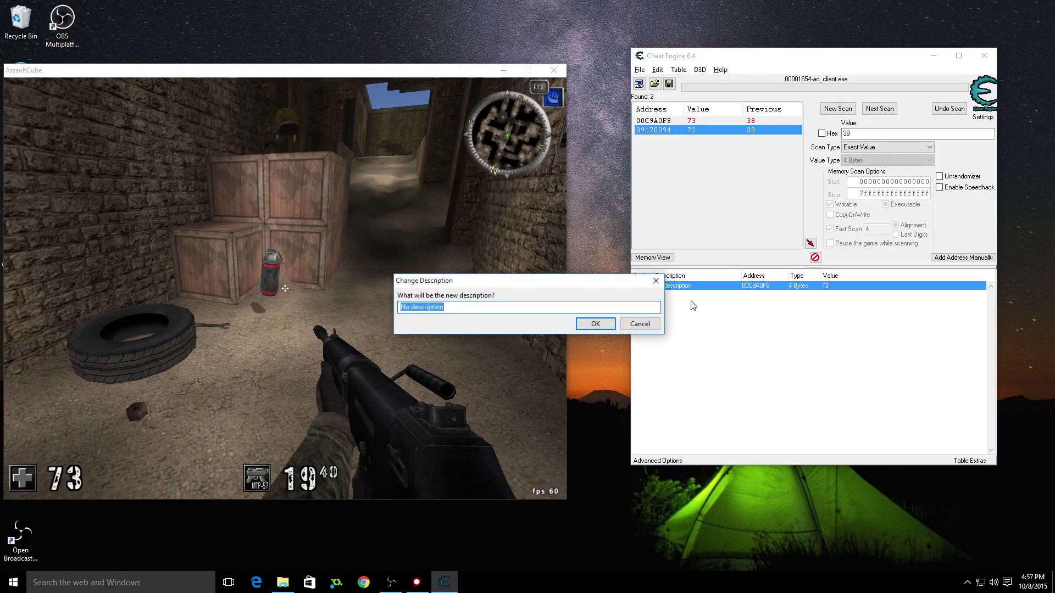
pyautogui.write('D')
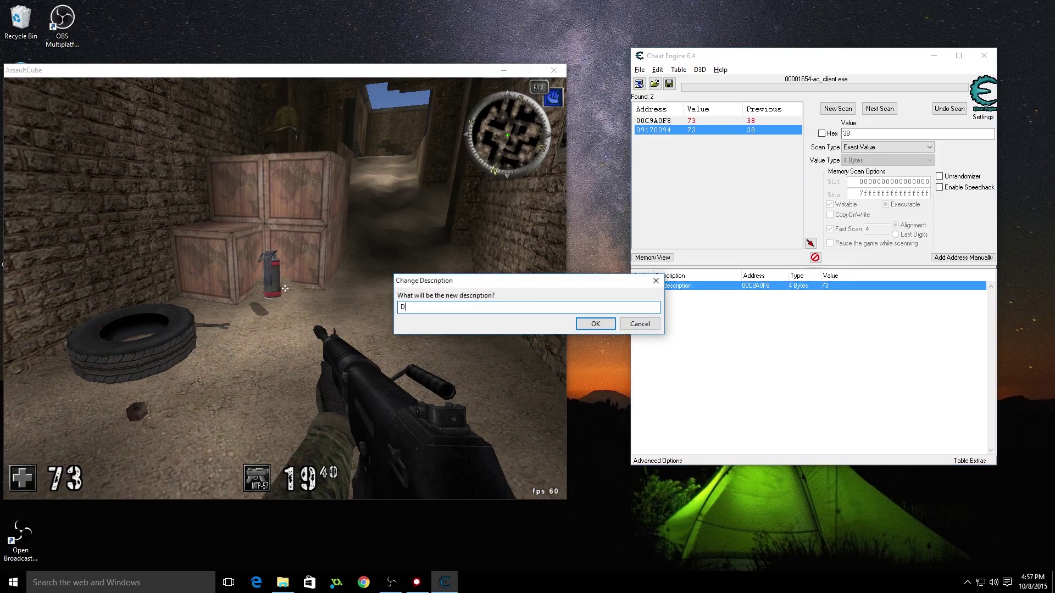
pyautogui.write('ynamic H')
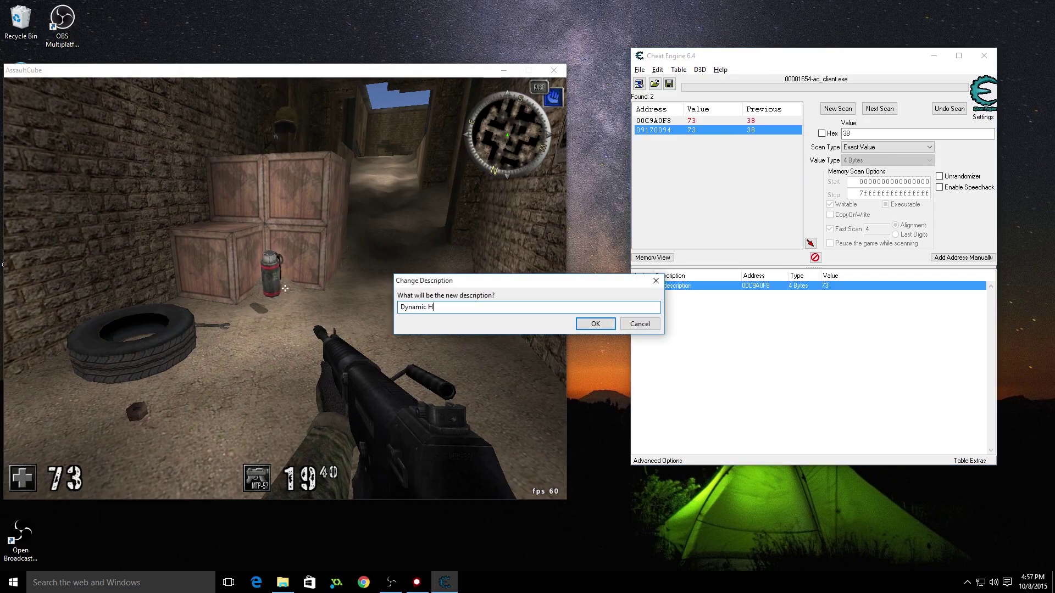
pyautogui.write('ealth')
pyautogui.press('Return')
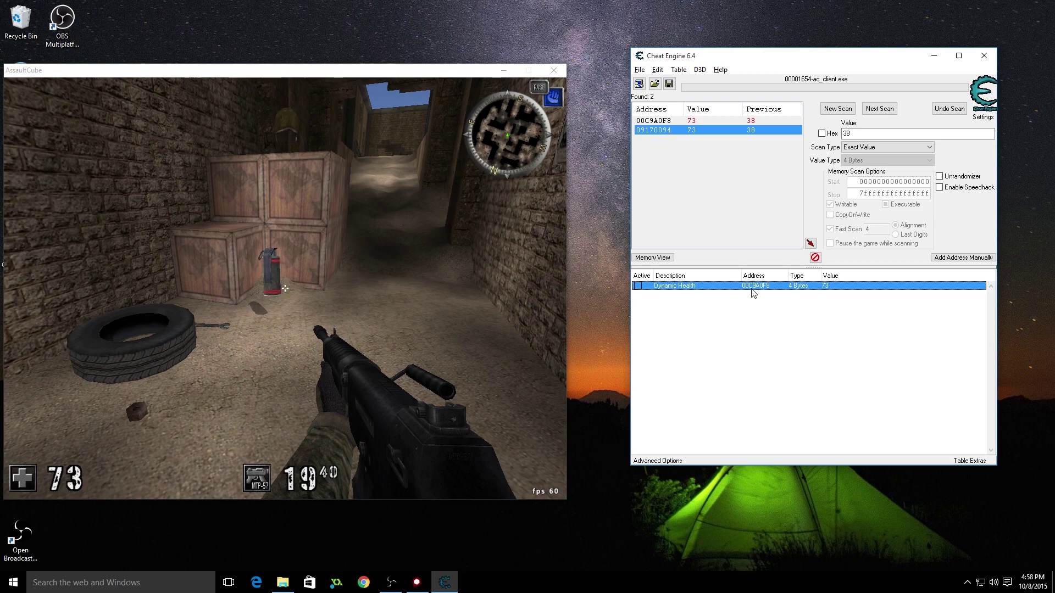
pyautogui.click(734, 311)
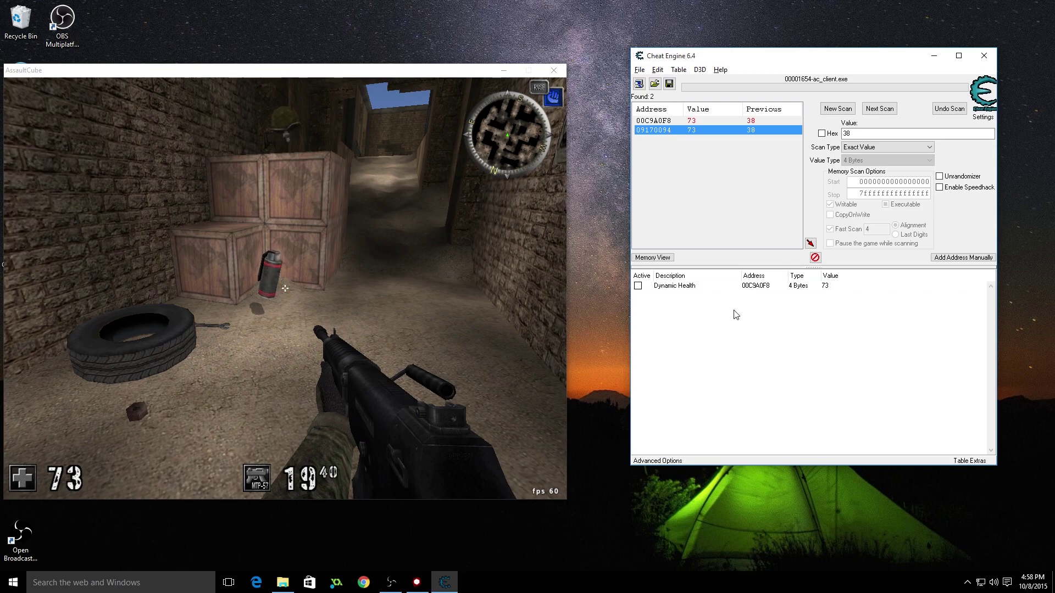
# Find out what writes to the Dynamic Health address, attaching the debugger to the game process
pyautogui.rightClick(755, 286)
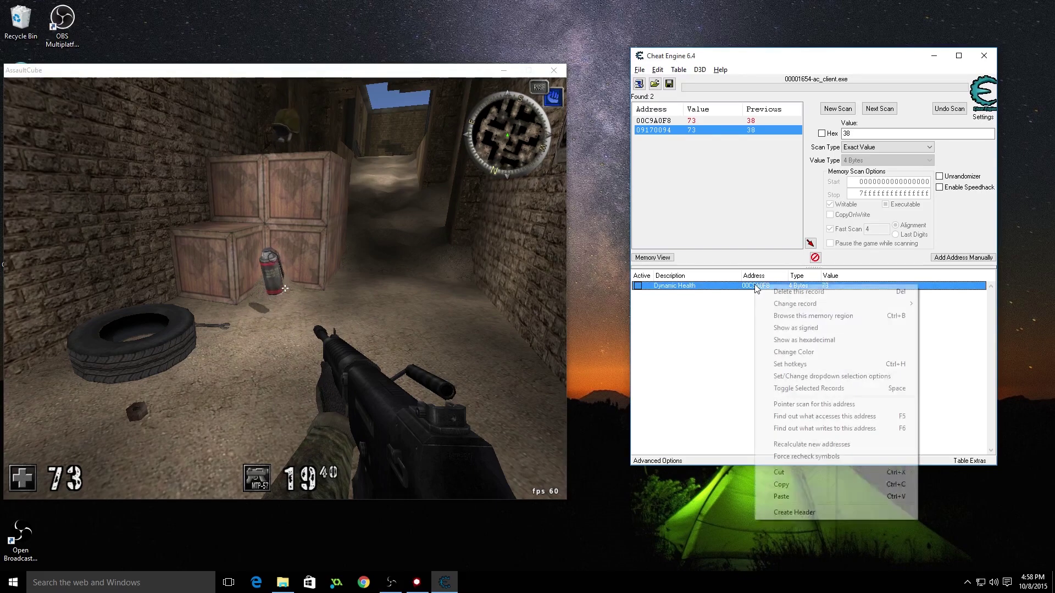
pyautogui.click(788, 424)
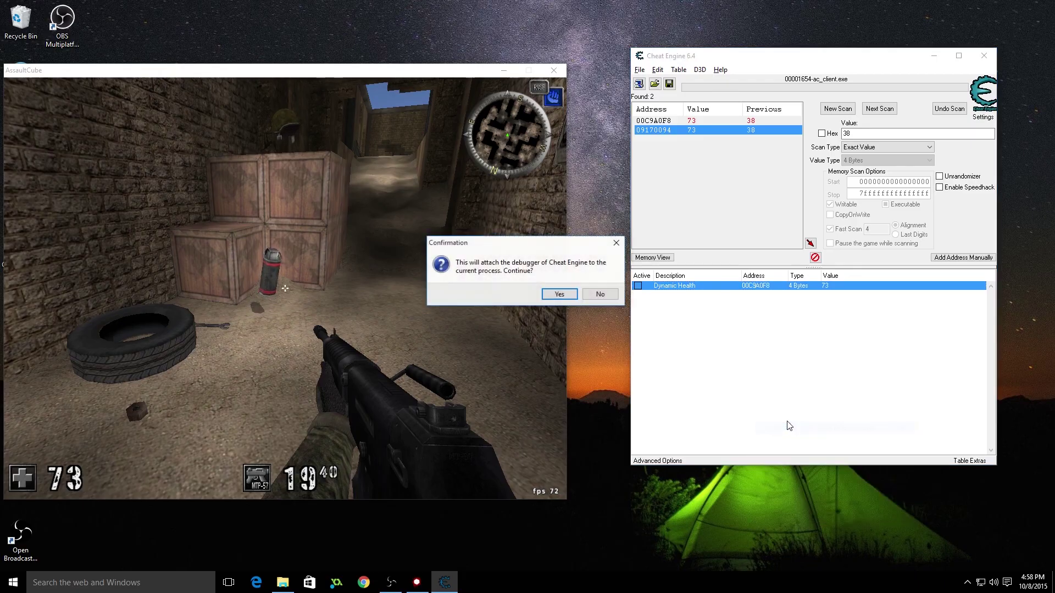
pyautogui.click(572, 296)
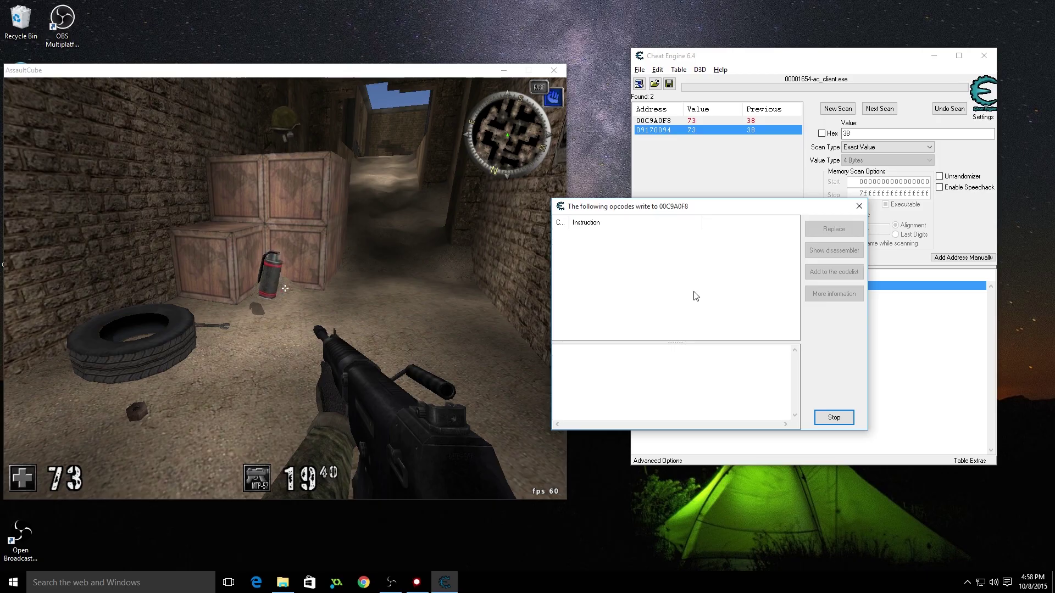
pyautogui.moveTo(679, 206); pyautogui.dragTo(725, 209)
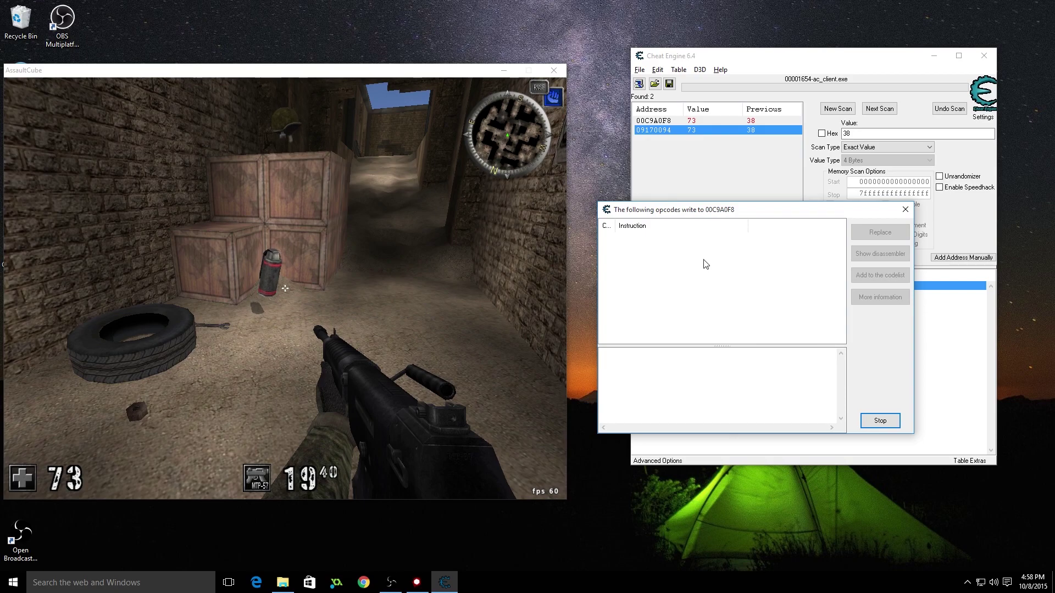
# Switch to AssaultCube and damage the player with a grenade to trigger a write to the health address
pyautogui.click(368, 299)
pyautogui.click(368, 299)
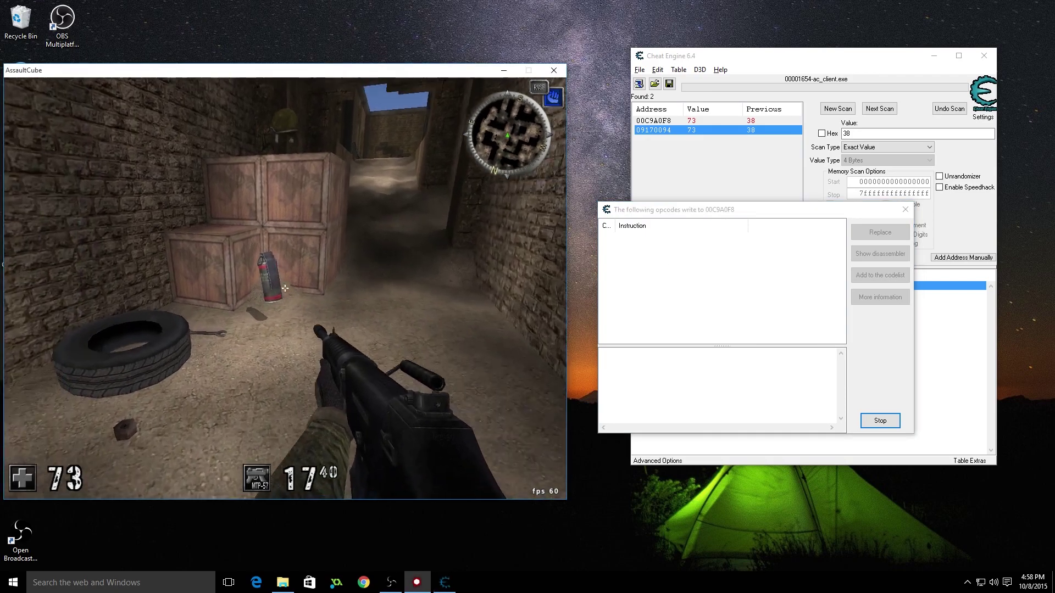
pyautogui.press('w')
pyautogui.click(284, 288)
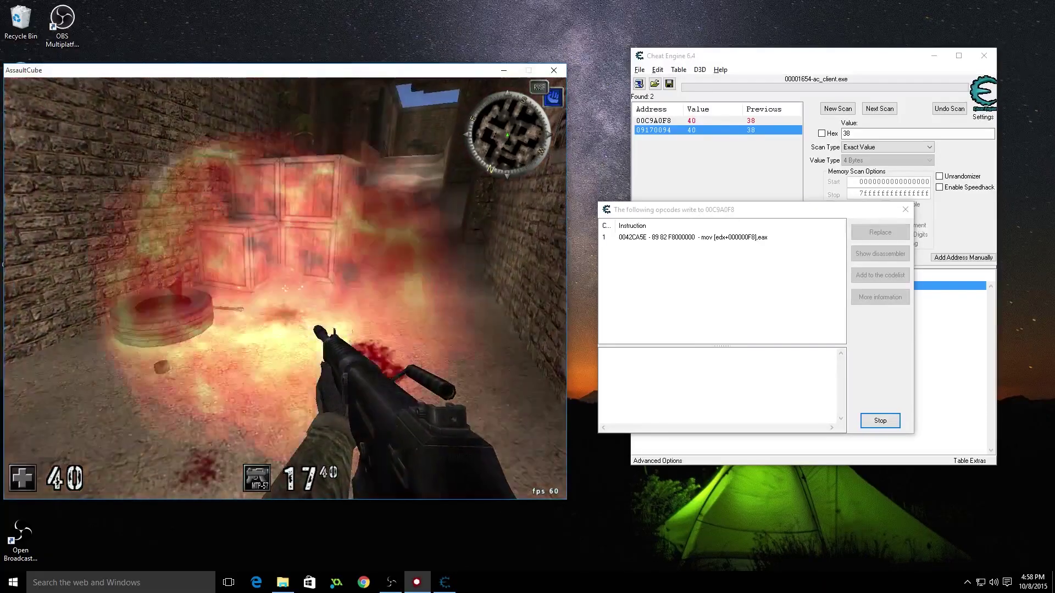
# Switch to Cheat Engine and view more information on the mov [edx+000000F8],eax instruction that writes to the health address
pyautogui.hotkey('alt', 'Tab')
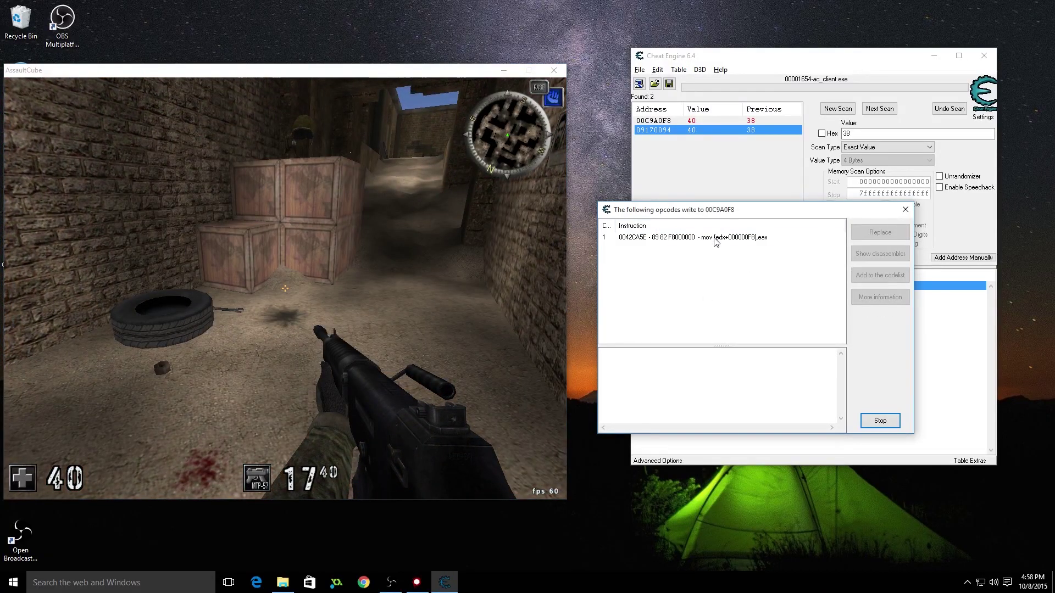
pyautogui.click(715, 238)
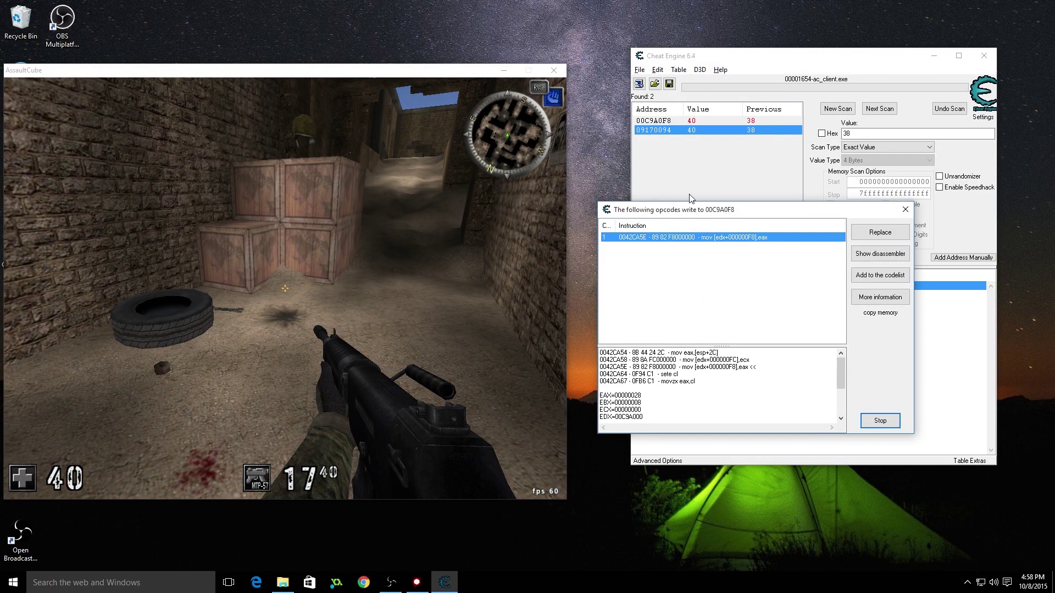
pyautogui.click(752, 247)
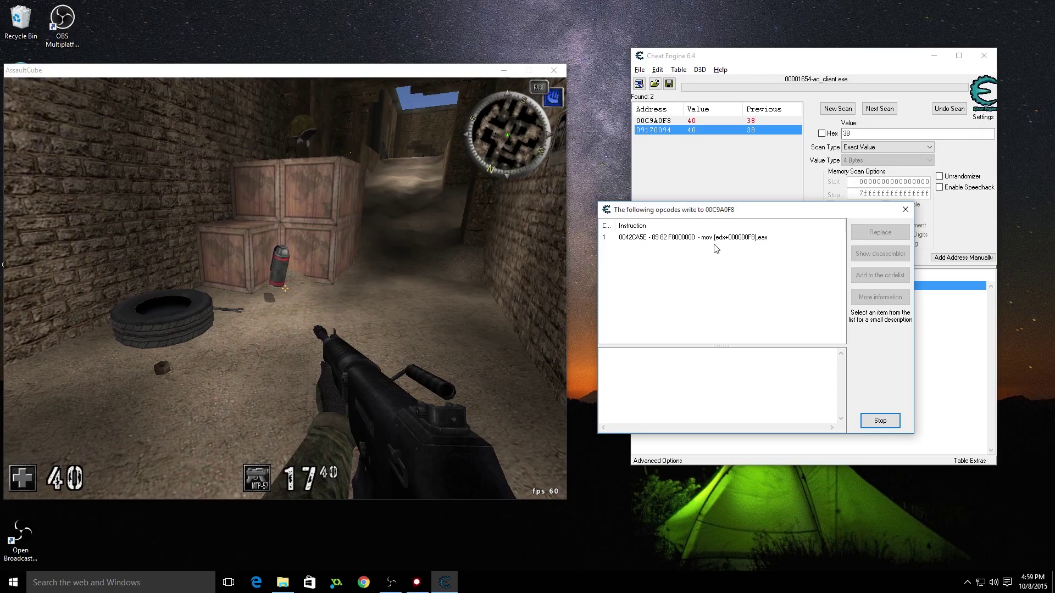
pyautogui.click(753, 240)
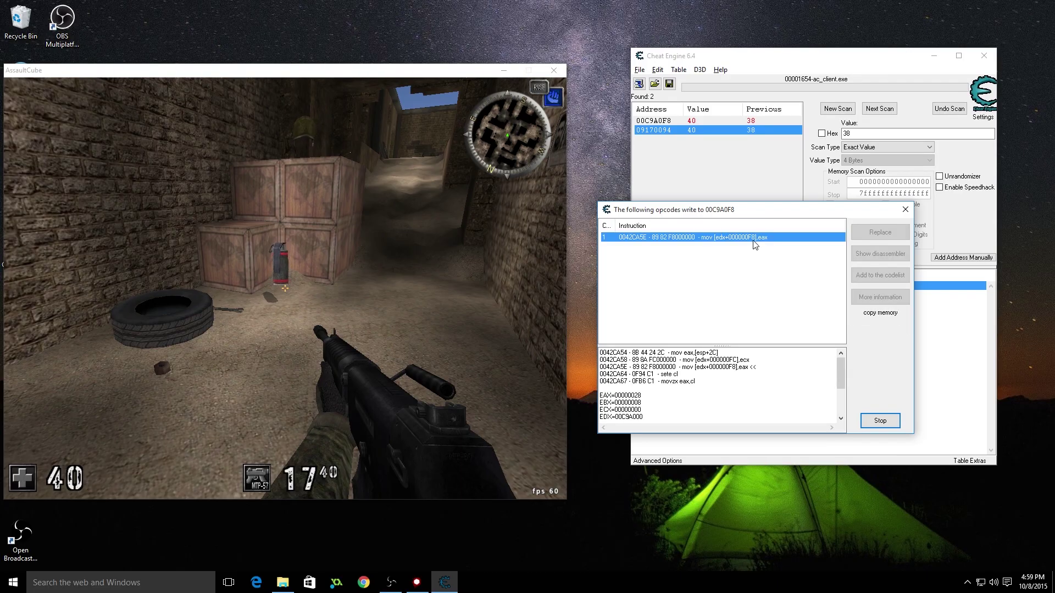
pyautogui.click(765, 270)
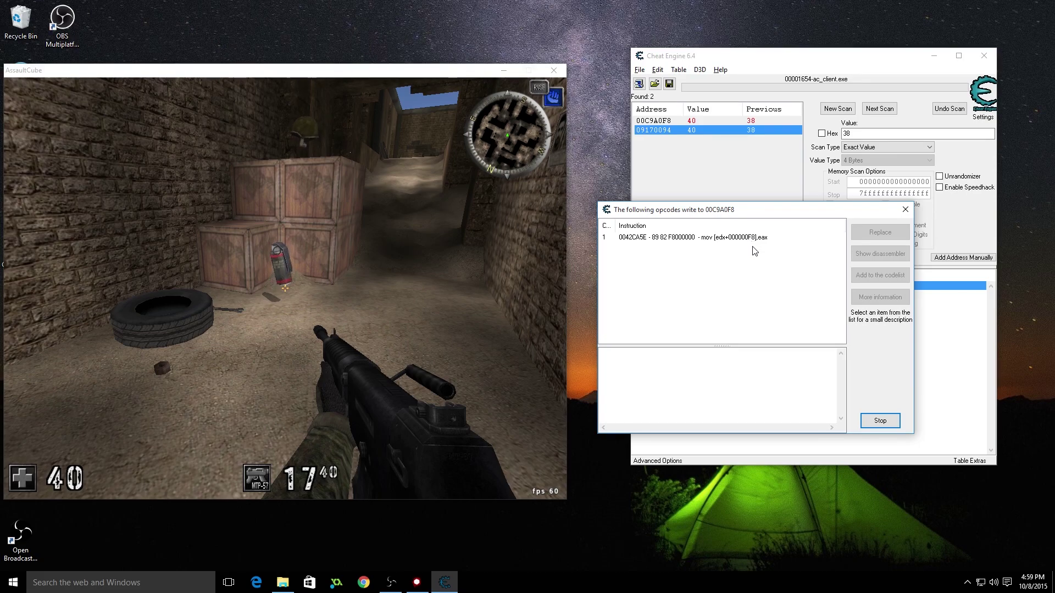
pyautogui.click(753, 240)
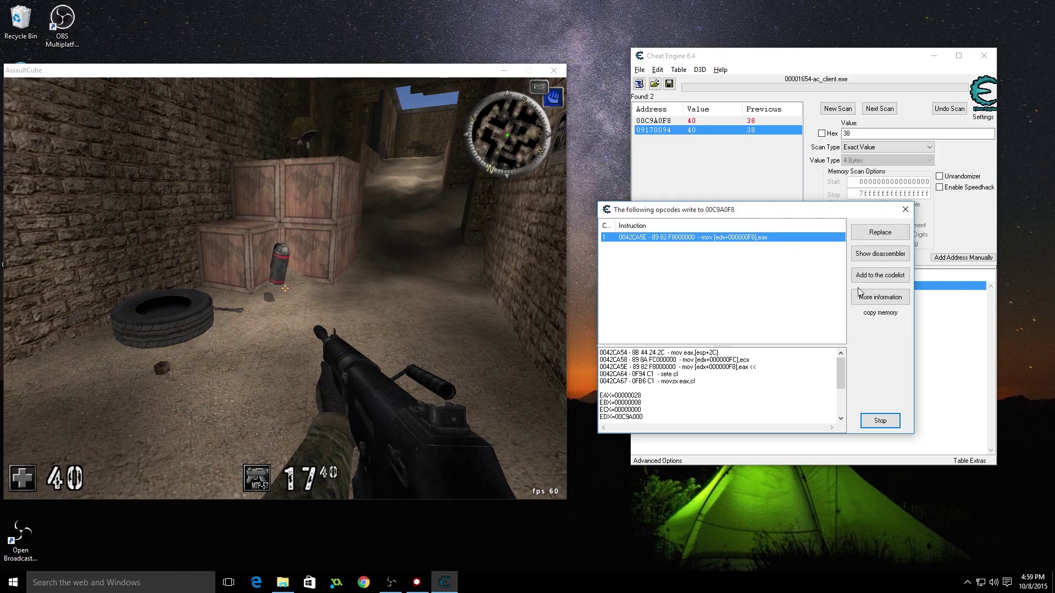
pyautogui.moveTo(758, 209); pyautogui.dragTo(465, 208)
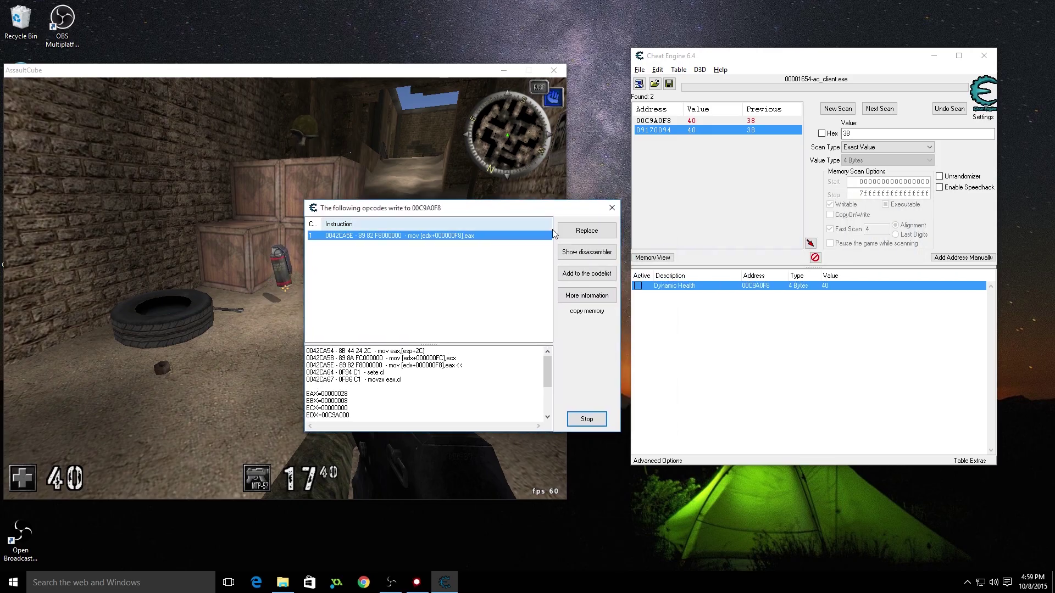
pyautogui.click(587, 296)
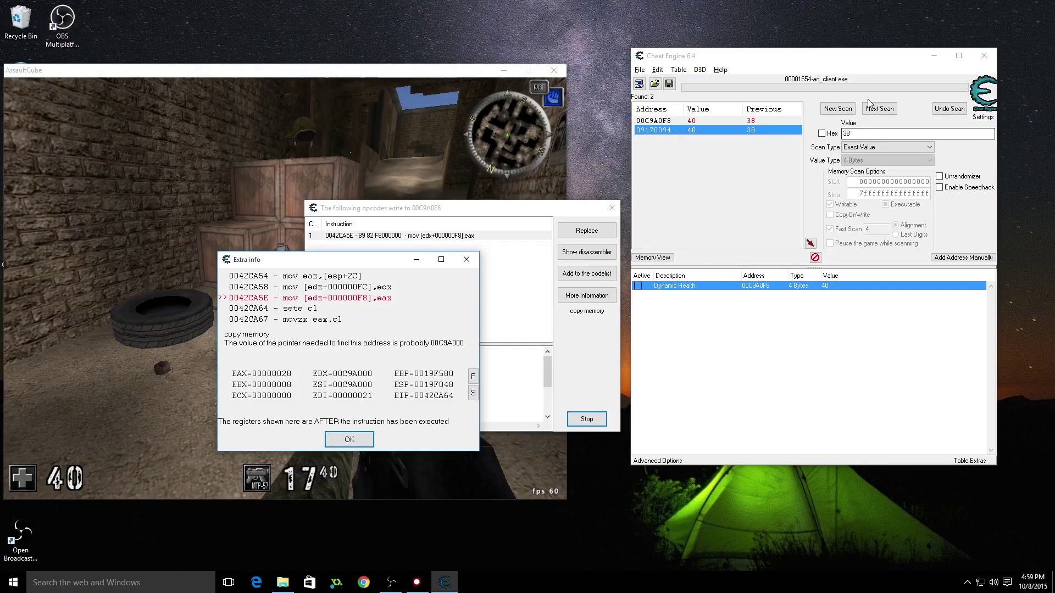
# Run a new exact-value scan for the hexadecimal value c9A000 with the 4 Bytes type
pyautogui.click(838, 108)
pyautogui.click(821, 133)
pyautogui.press('Tab')
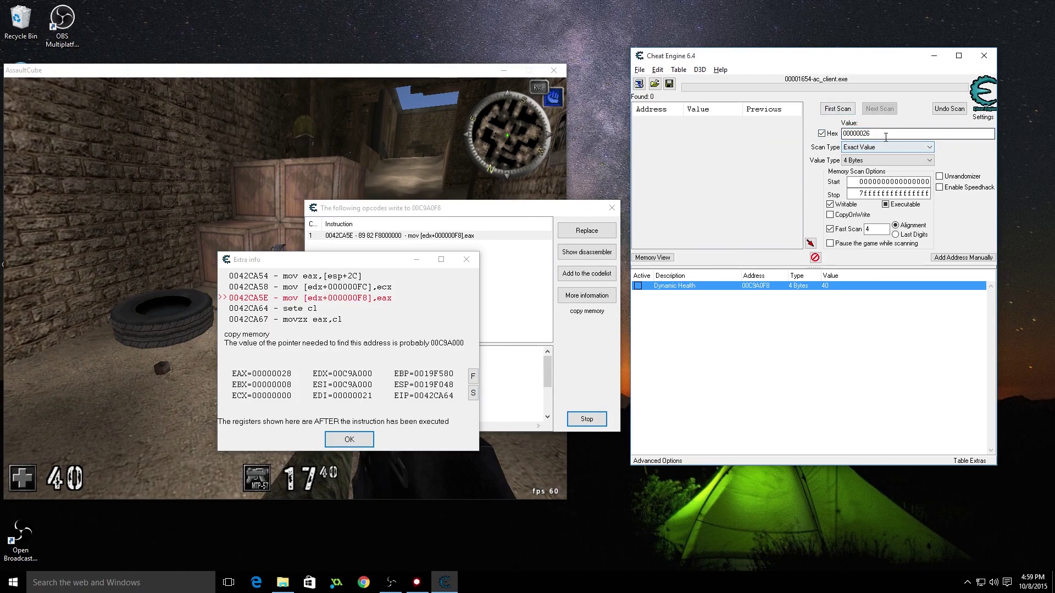
pyautogui.write('c9A000')
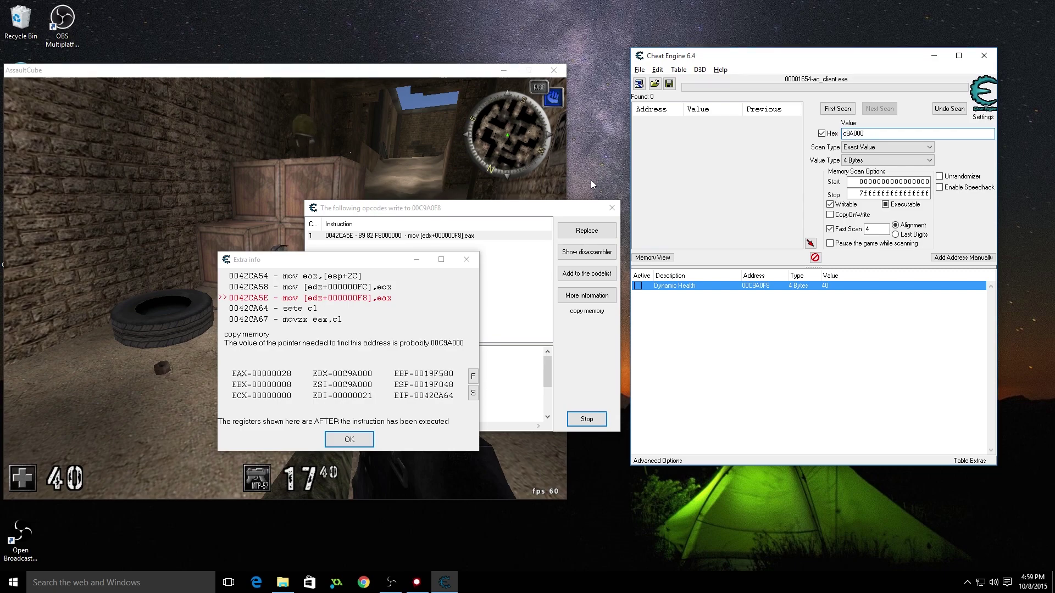
pyautogui.press('Return')
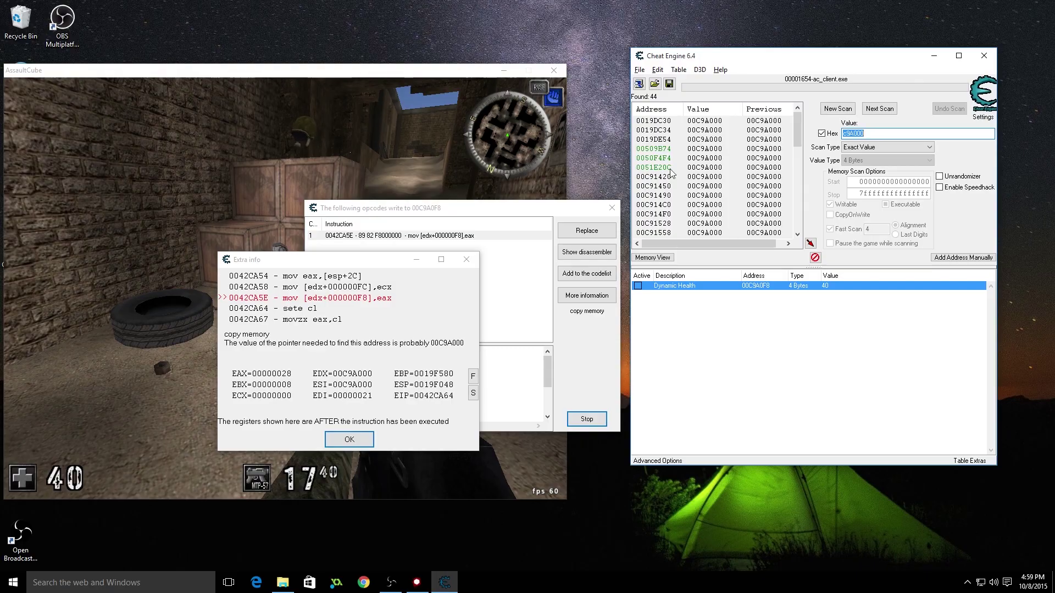
# Examine the found addresses, comparing the green static entries with the black dynamic ones
pyautogui.scroll(-7, 670, 168)
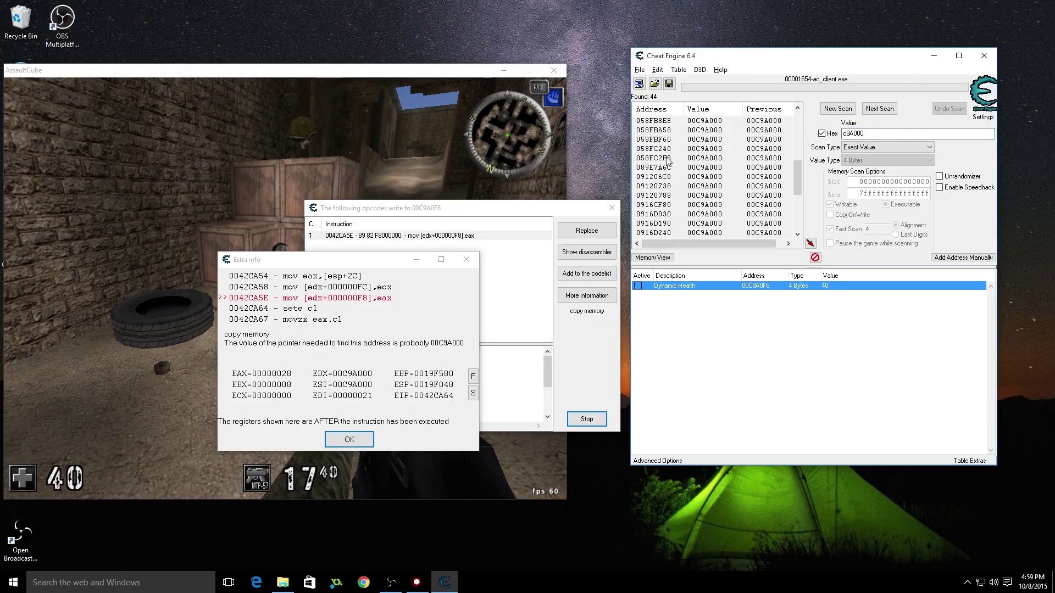
pyautogui.scroll(10, 670, 171)
pyautogui.click(669, 159)
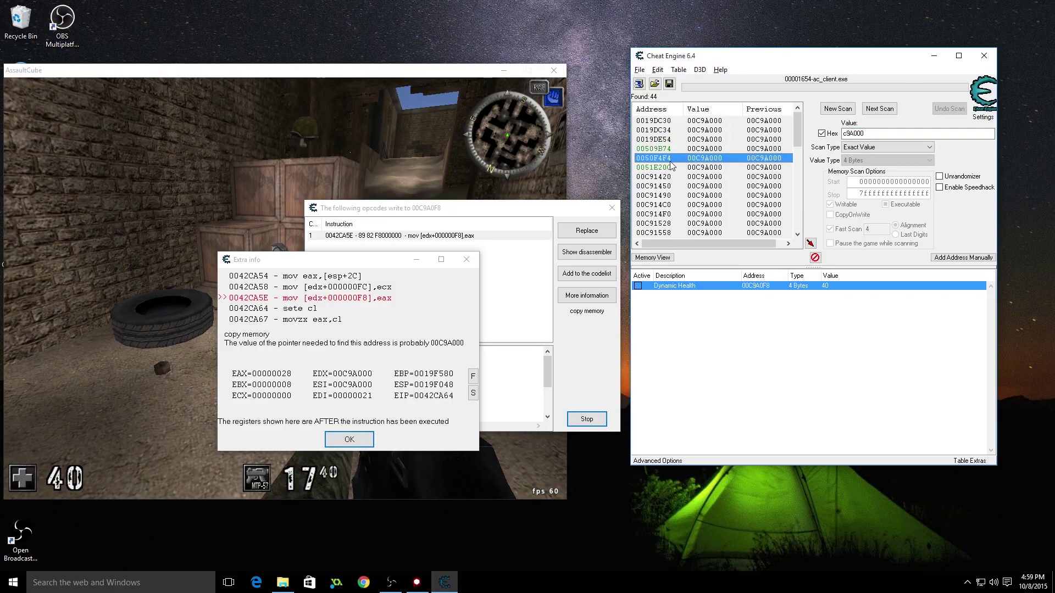
pyautogui.click(673, 167)
pyautogui.click(675, 149)
pyautogui.click(674, 159)
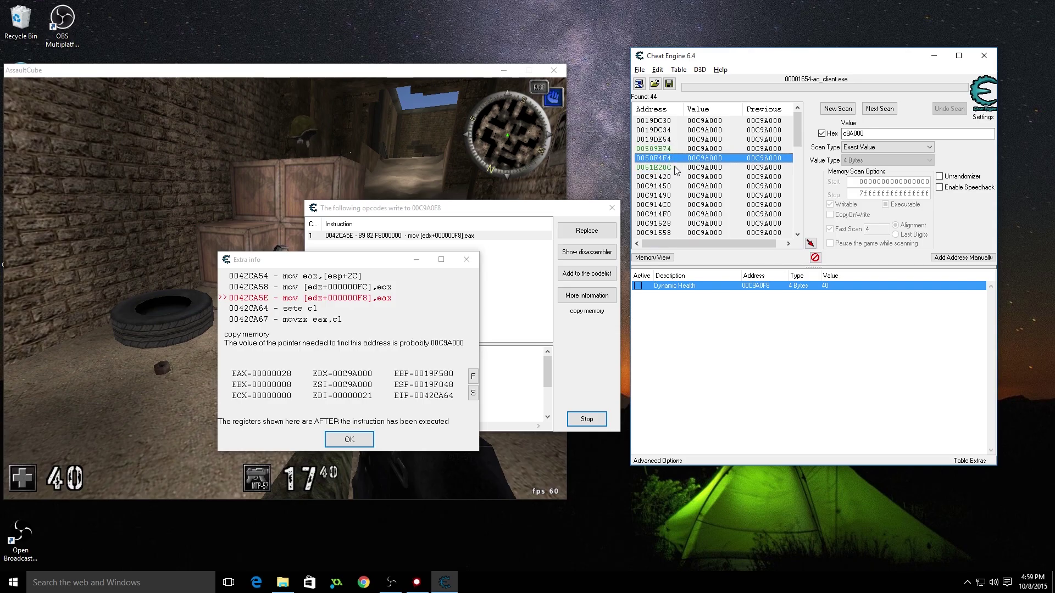
pyautogui.click(676, 171)
pyautogui.click(676, 122)
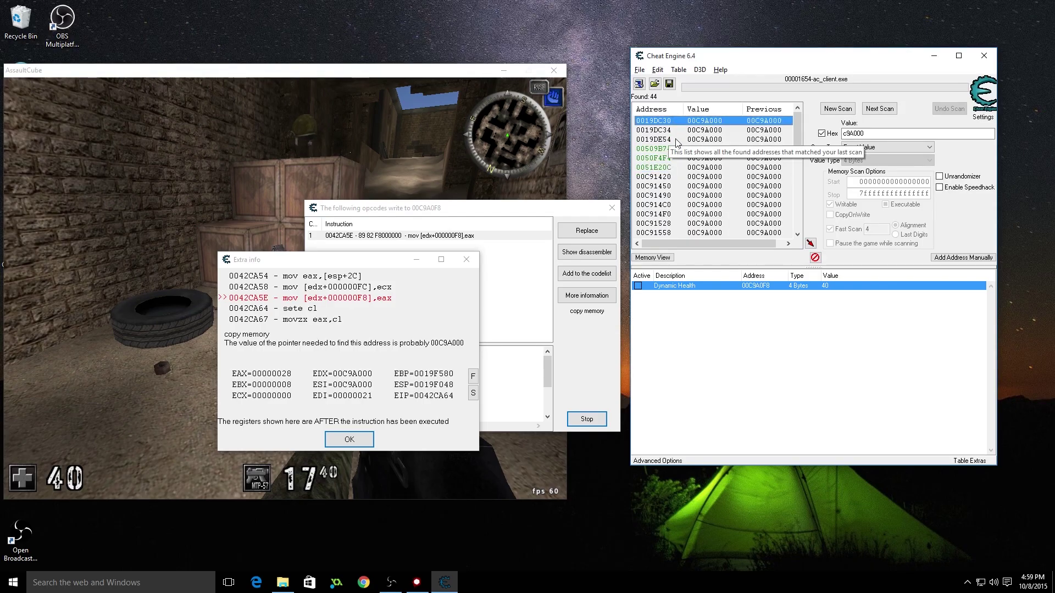
pyautogui.click(676, 140)
pyautogui.click(678, 131)
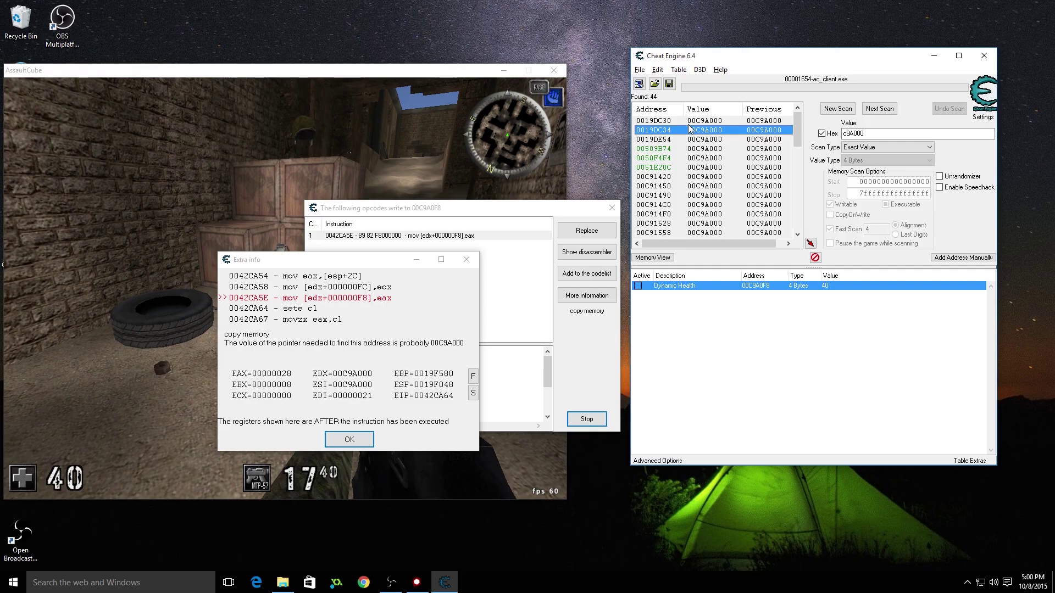
pyautogui.click(669, 148)
pyautogui.click(671, 159)
pyautogui.click(670, 167)
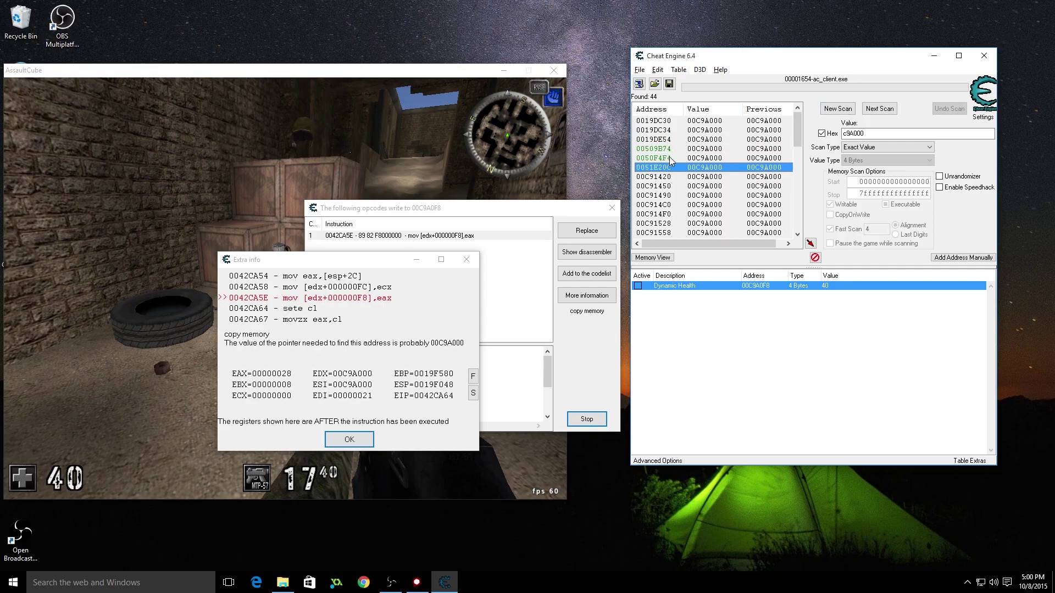
pyautogui.click(669, 150)
# Add the static address 0050F4F4 to the address list and set its description to Player Object Pointer
pyautogui.click(667, 159)
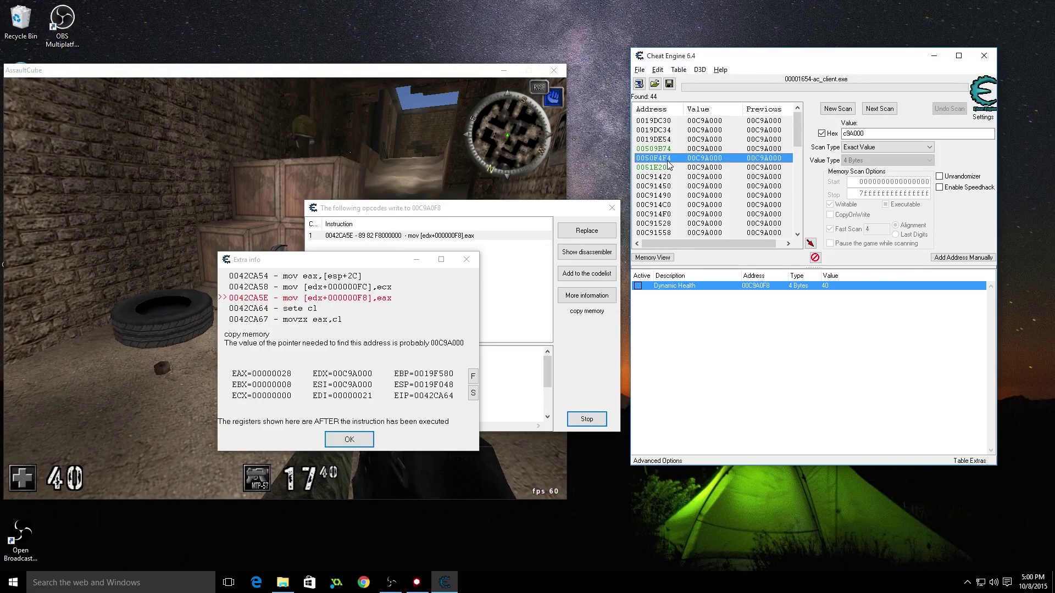
pyautogui.doubleClick(667, 159)
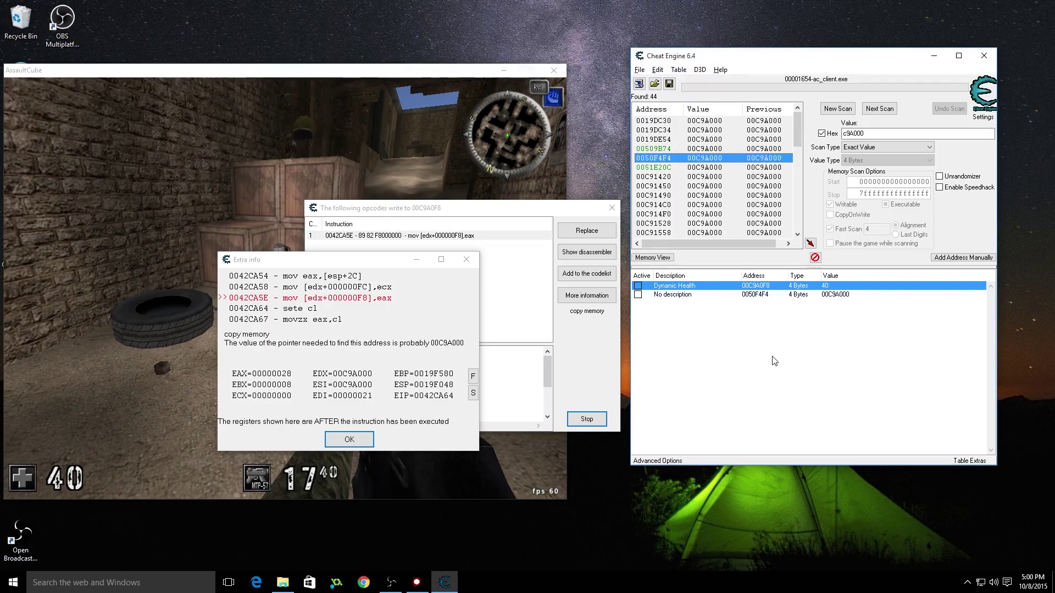
pyautogui.click(683, 295)
pyautogui.doubleClick(684, 297)
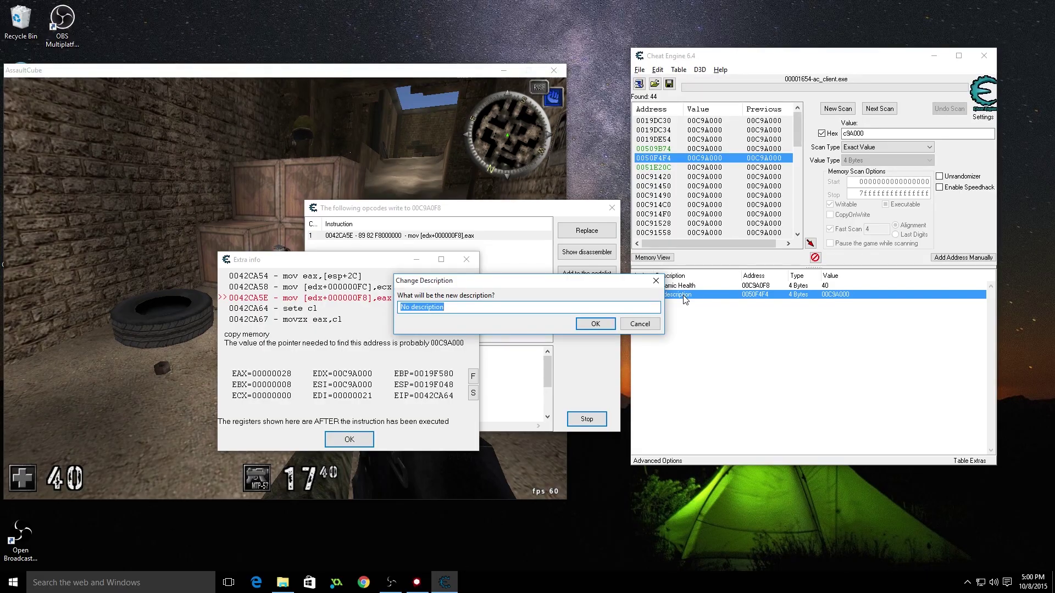
pyautogui.write('Player Ob')
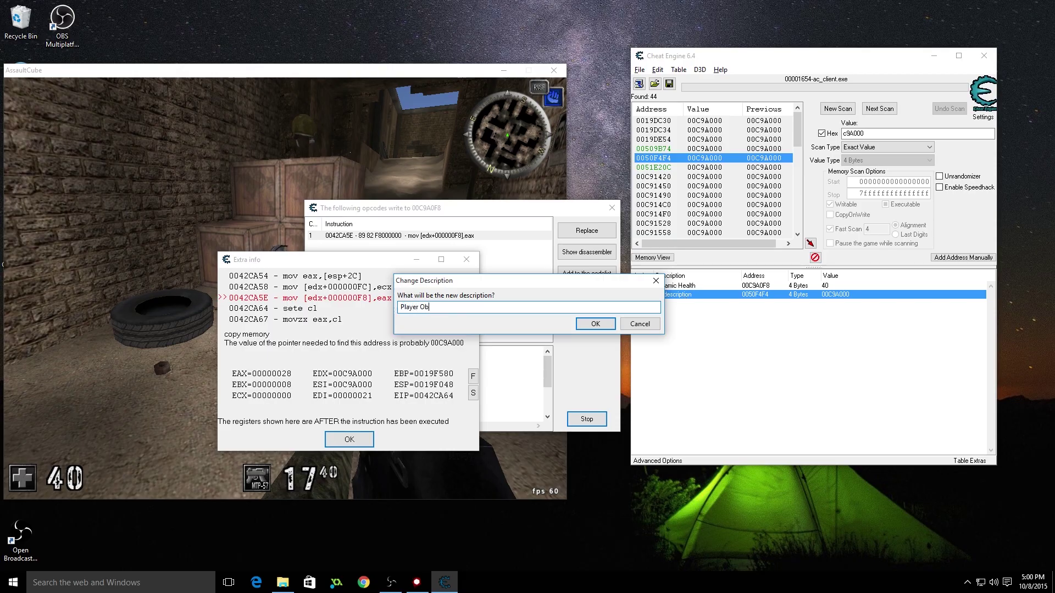
pyautogui.write('ject Pointer')
pyautogui.press('Return')
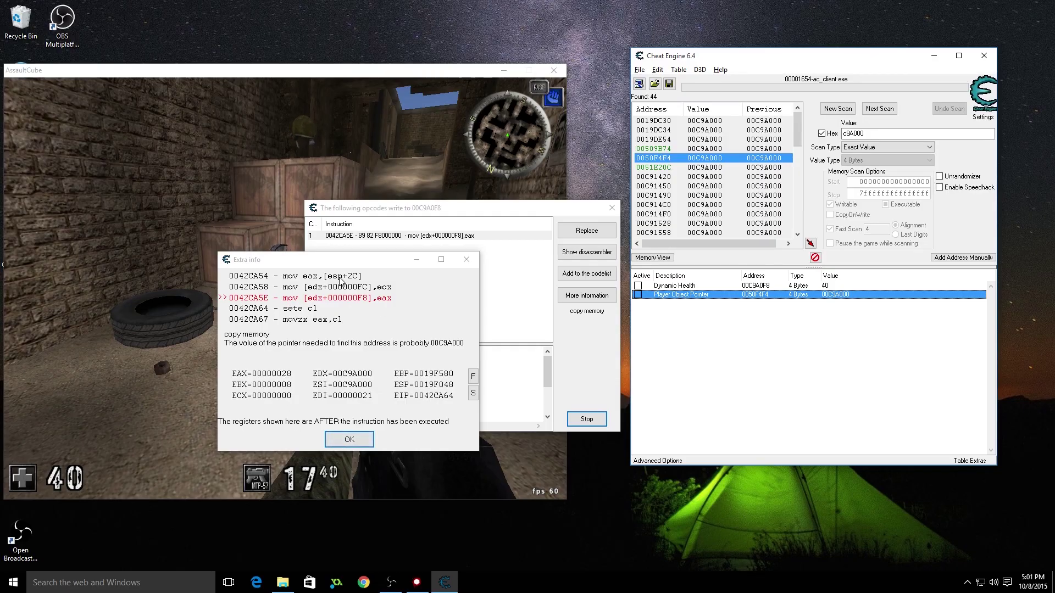
# Move the extra info window clear of the opcode list and stop monitoring writes to 00C9A0F8
pyautogui.moveTo(329, 259); pyautogui.dragTo(219, 254)
pyautogui.click(591, 420)
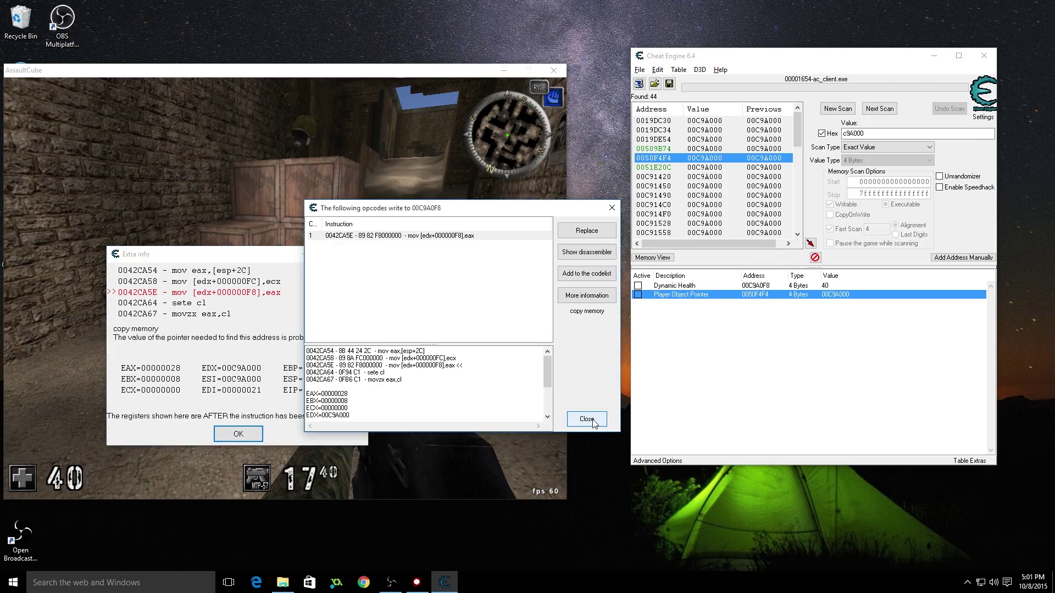
# Close the list of opcodes writing to 00C9A0F8 and move the extra info window below the address list
pyautogui.click(587, 419)
pyautogui.moveTo(205, 259); pyautogui.dragTo(758, 479)
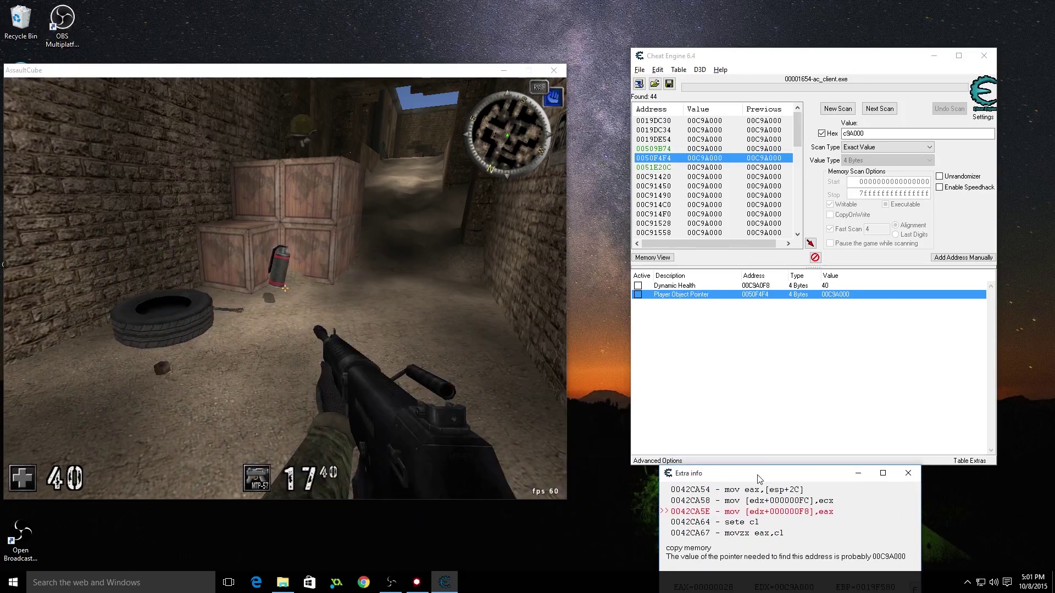
pyautogui.click(826, 406)
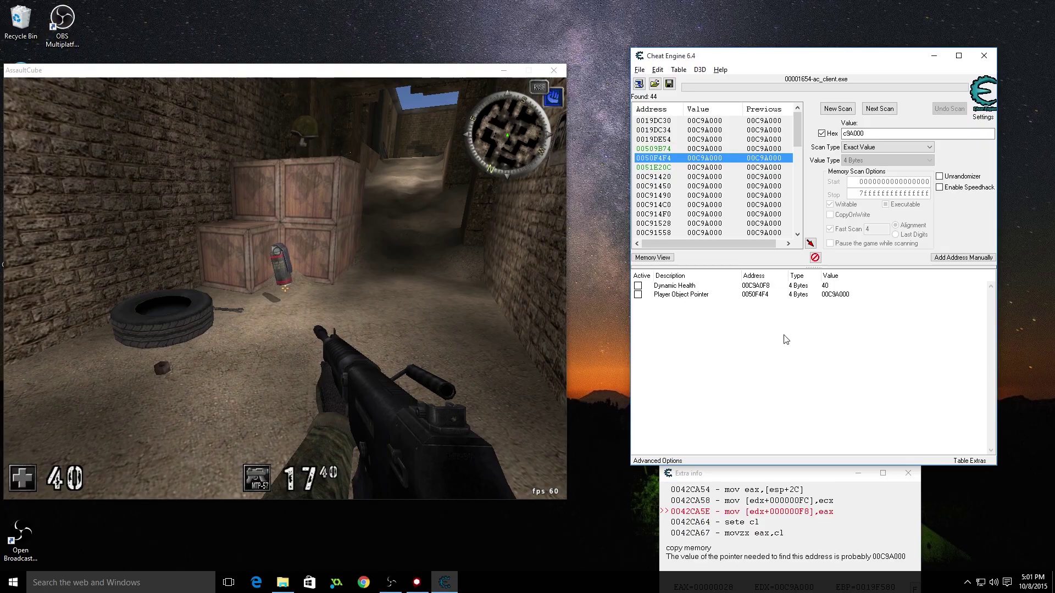
# Manually add a 4 Bytes pointer entry with base address 50F4F4 and offset F8
pyautogui.click(757, 296)
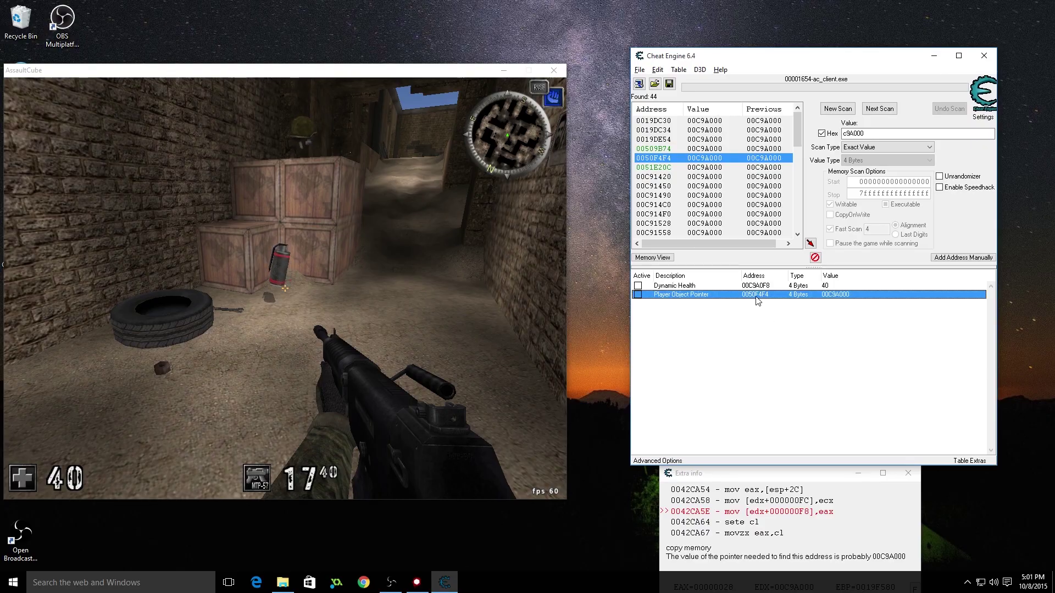
pyautogui.click(956, 263)
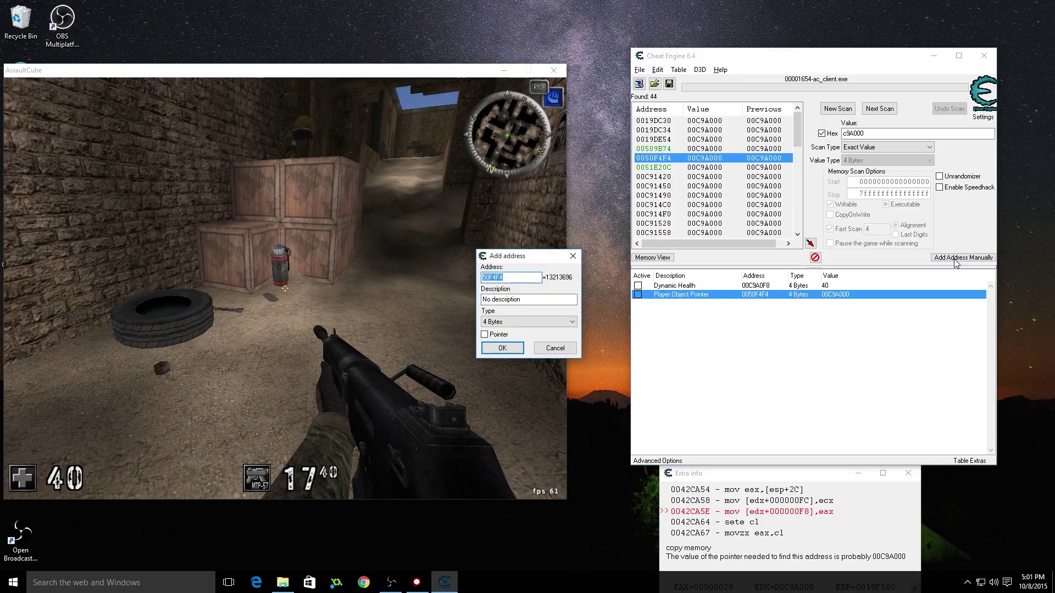
pyautogui.click(484, 334)
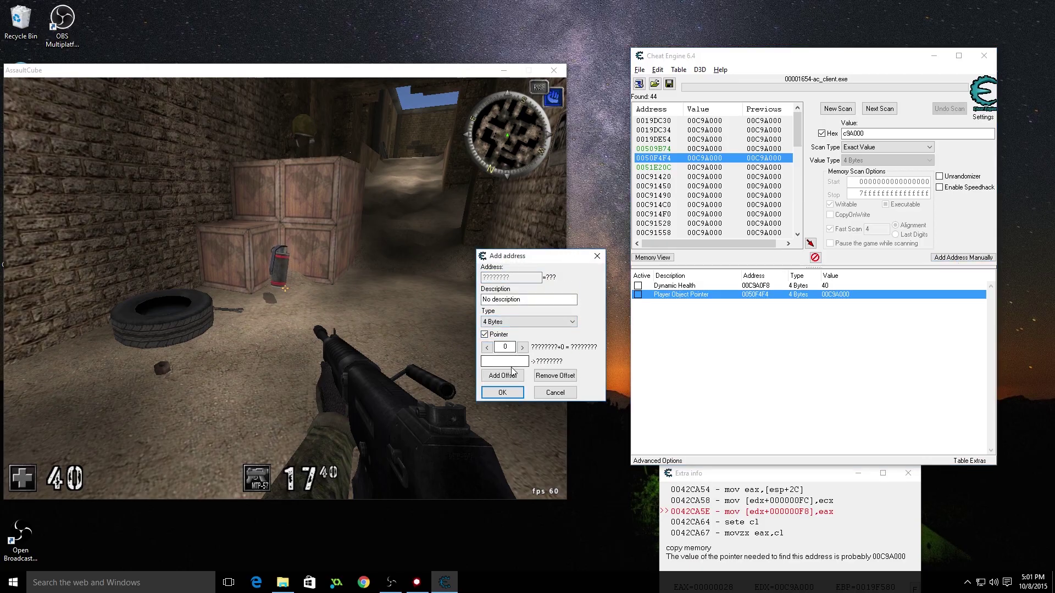
pyautogui.click(511, 362)
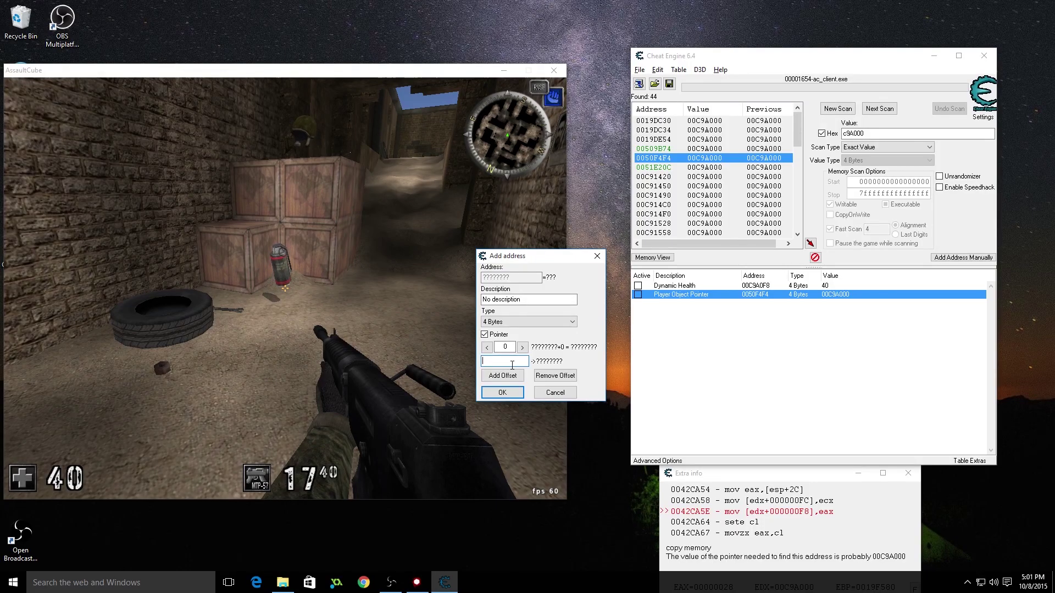
pyautogui.write('50F4F4')
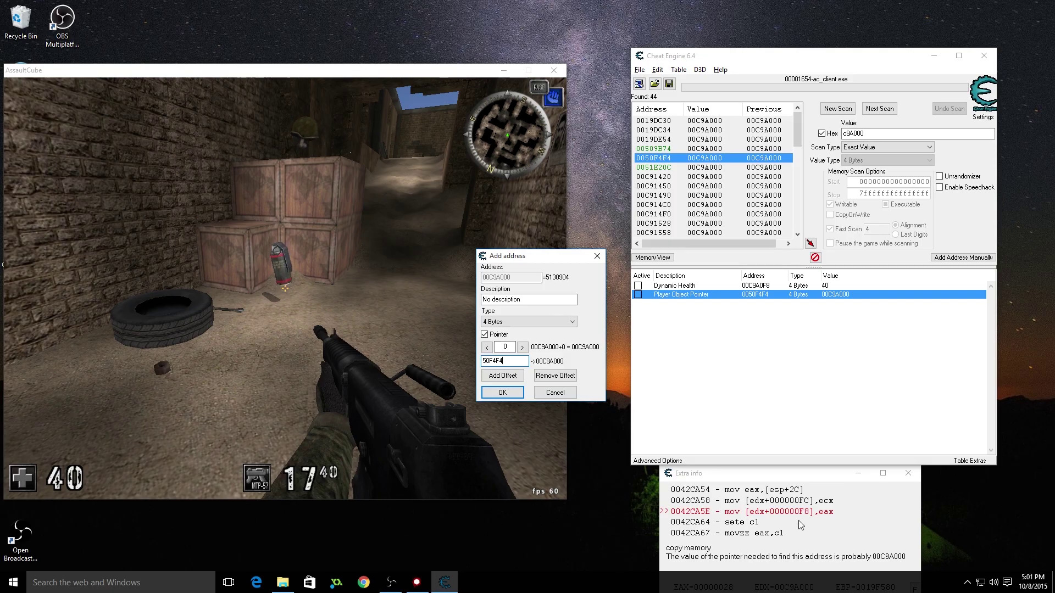
pyautogui.doubleClick(511, 348)
pyautogui.write('F')
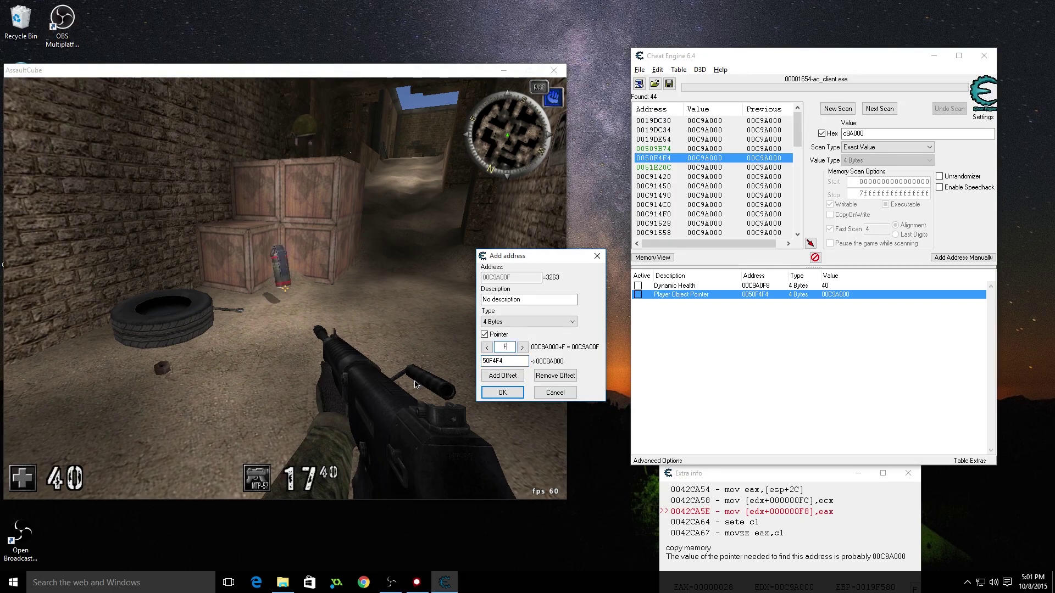
pyautogui.write('8')
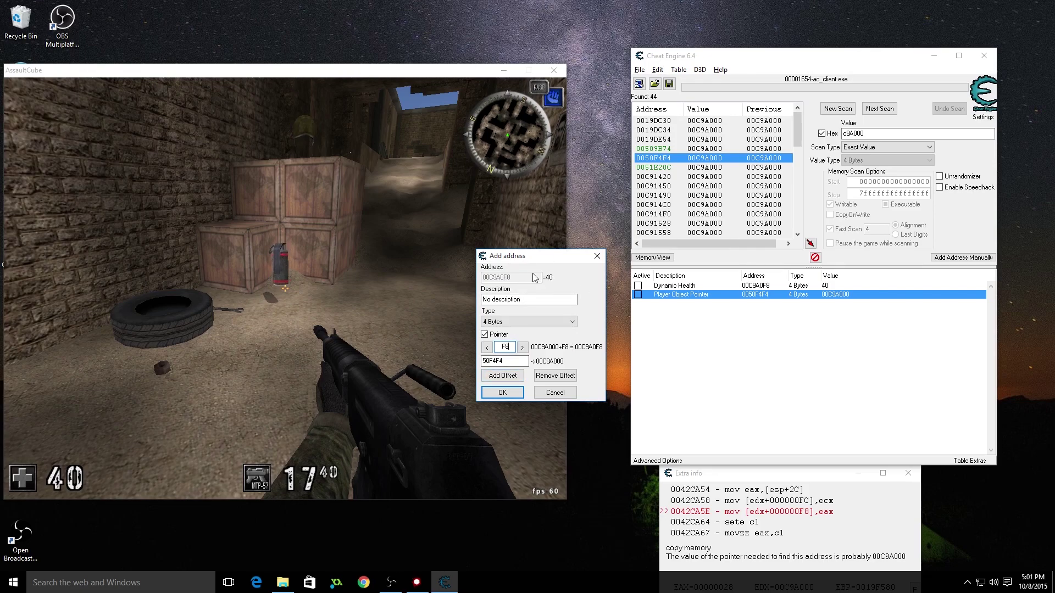
pyautogui.click(507, 393)
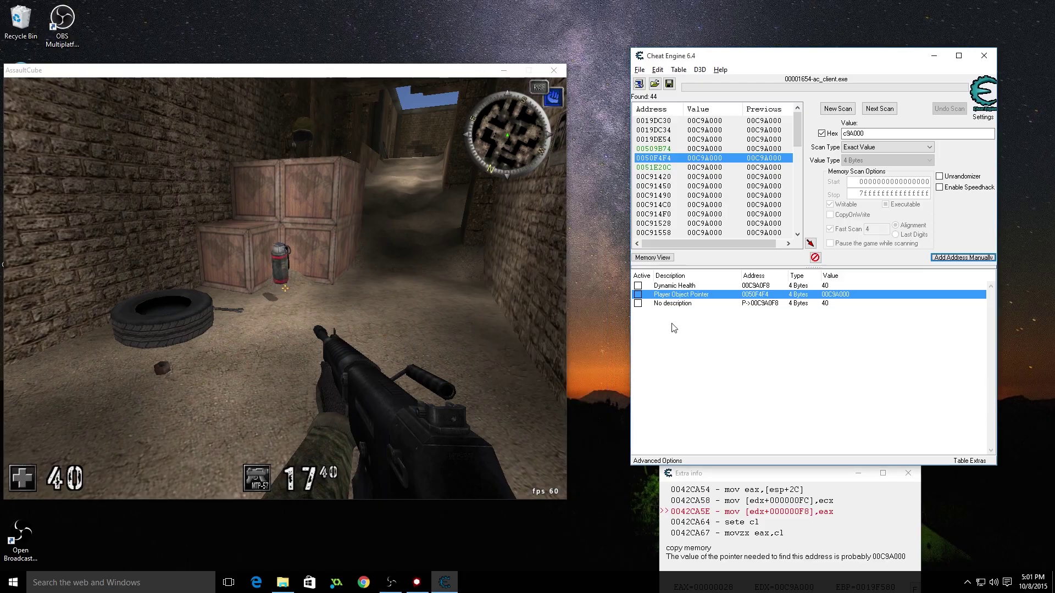
# Change the new pointer entry's description to Health
pyautogui.doubleClick(688, 305)
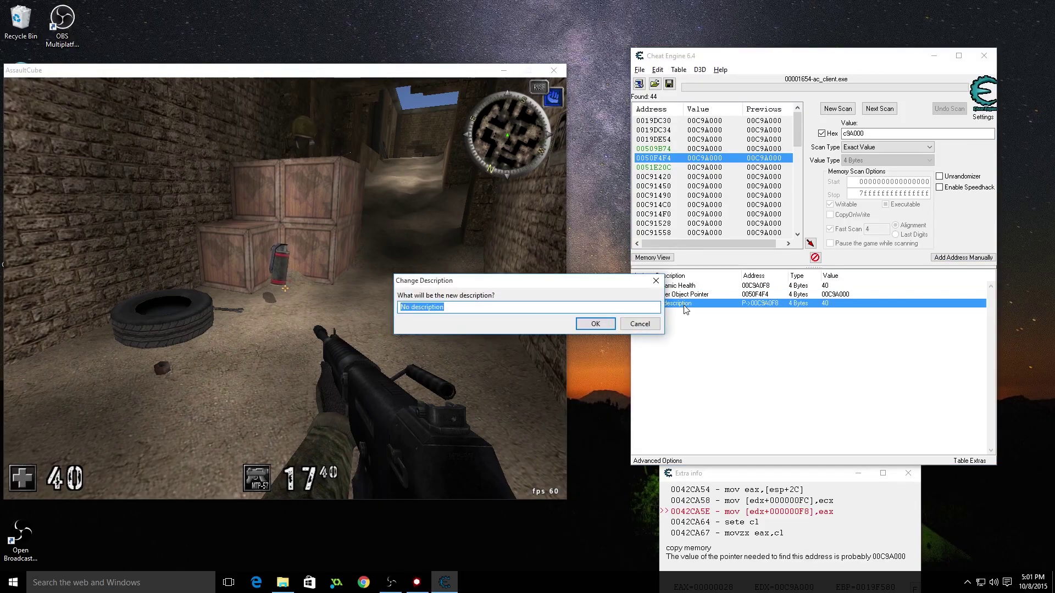
pyautogui.write('Health')
pyautogui.press('Return')
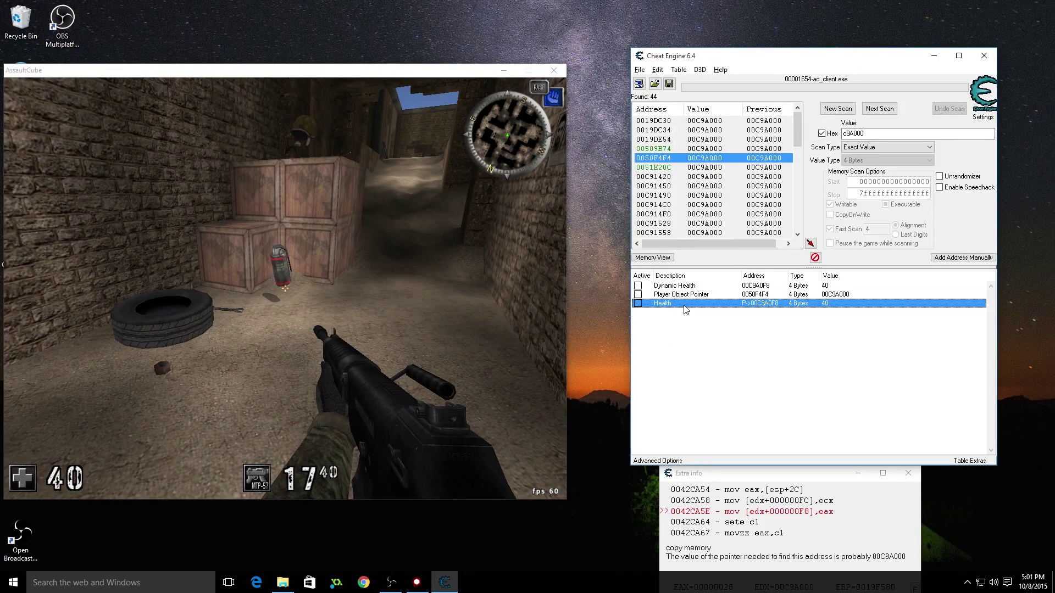
# Delete the Dynamic Health record from the address list
pyautogui.click(734, 287)
pyautogui.rightClick(734, 287)
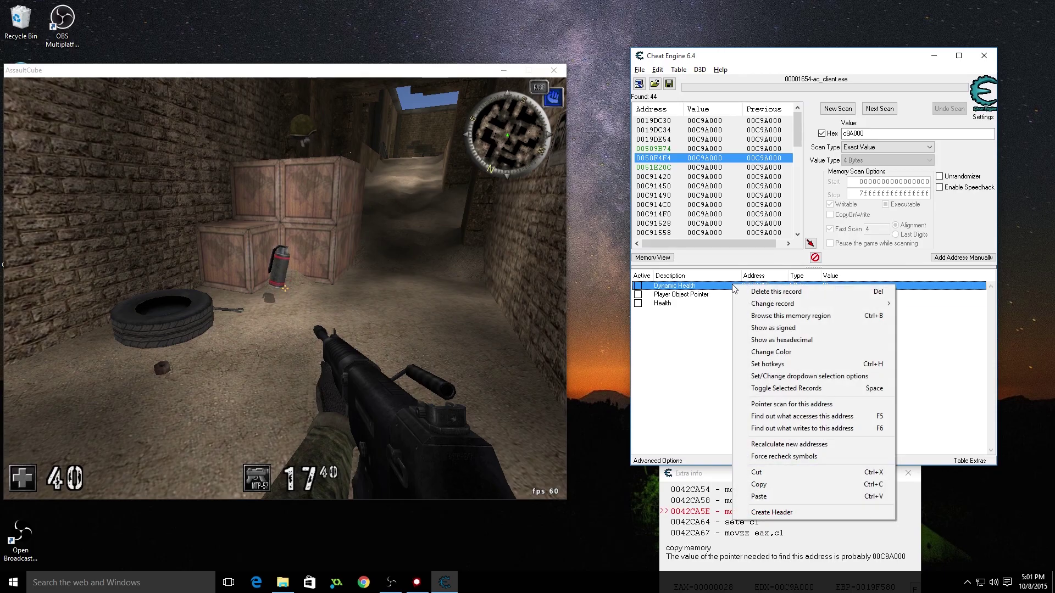
pyautogui.click(810, 292)
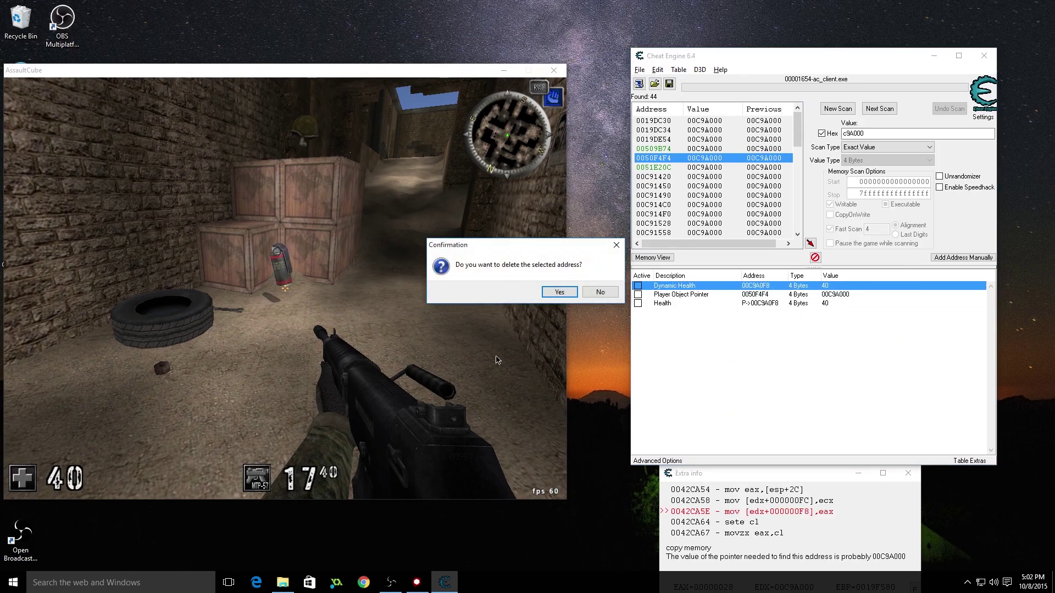
pyautogui.click(558, 292)
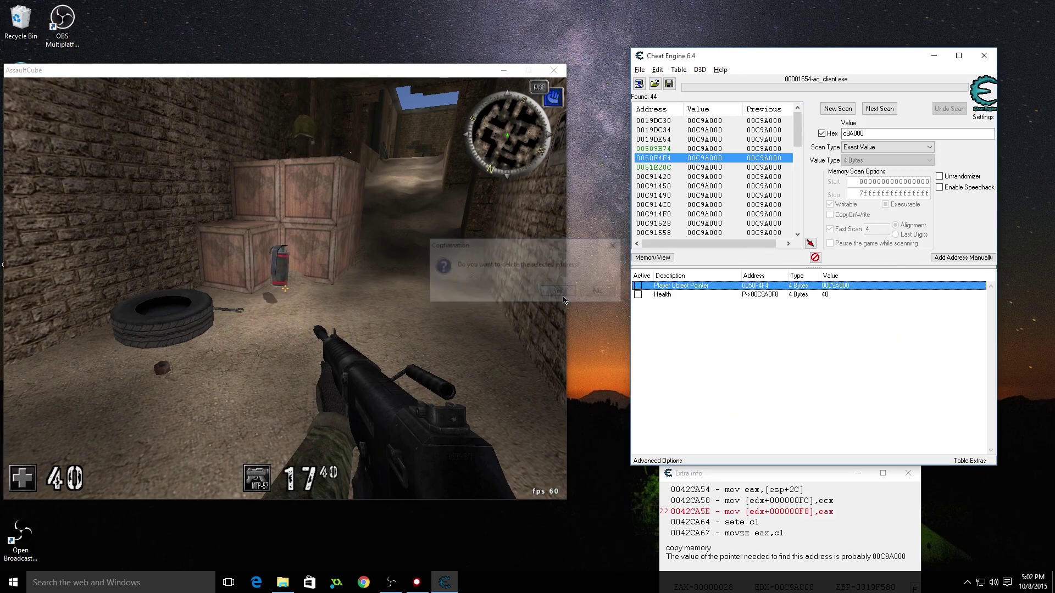
# Find out what accesses the pointer behind the Health entry
pyautogui.click(751, 296)
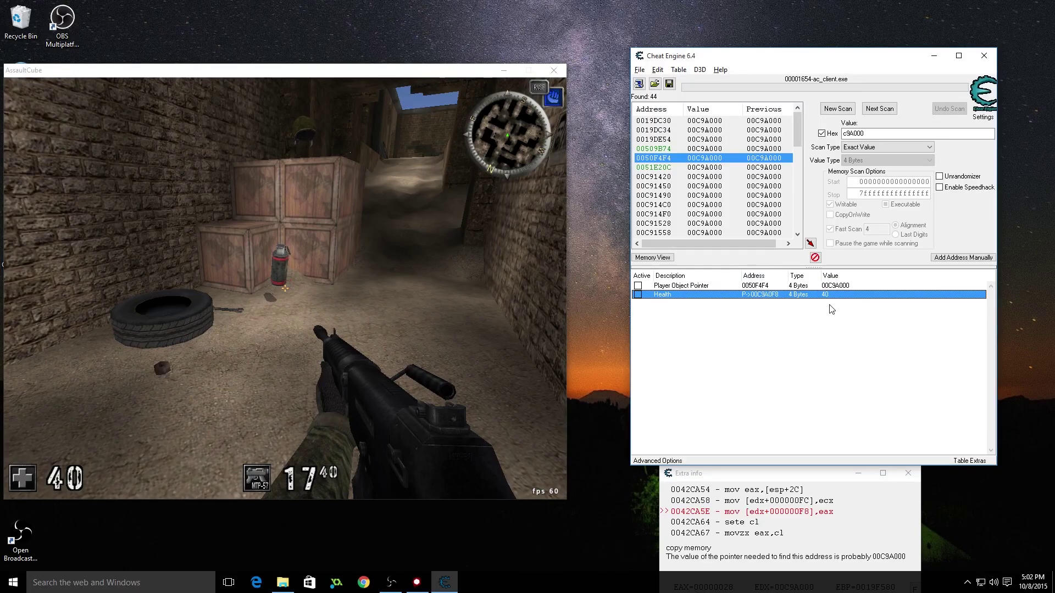
pyautogui.rightClick(780, 299)
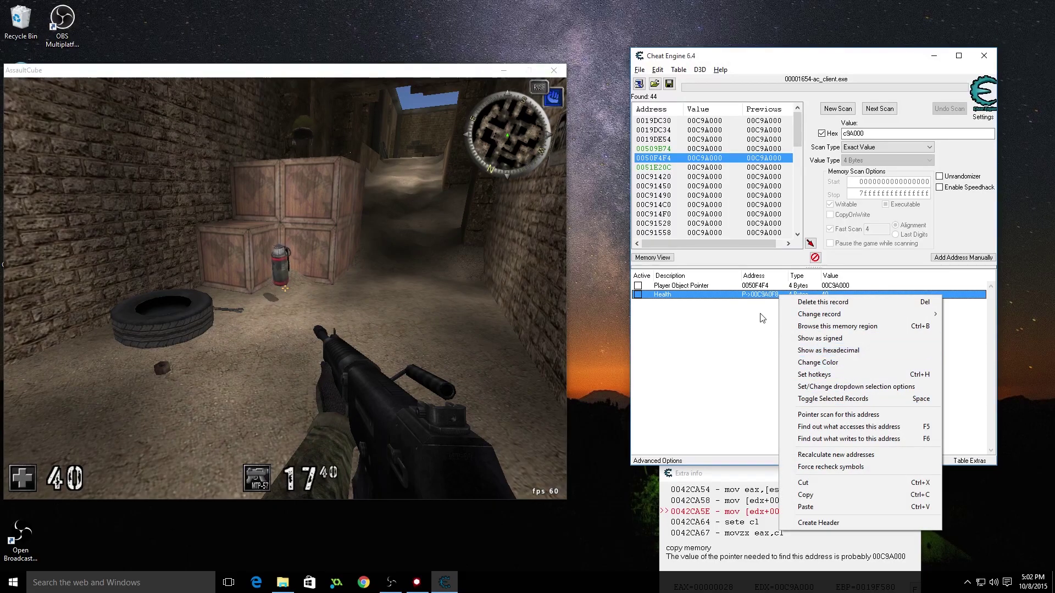
pyautogui.click(759, 313)
pyautogui.click(761, 295)
pyautogui.rightClick(762, 295)
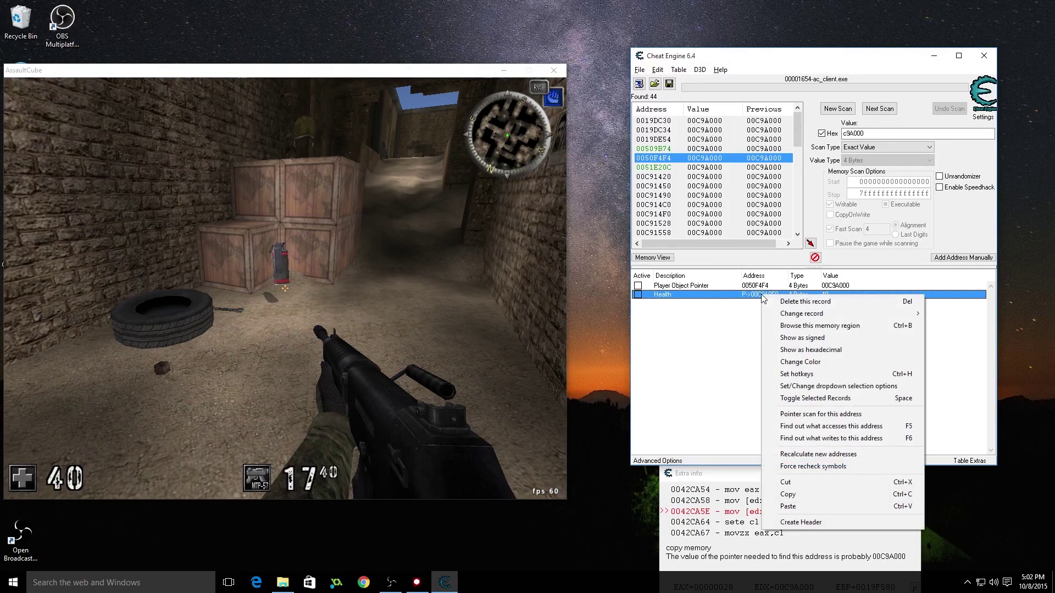
pyautogui.click(804, 428)
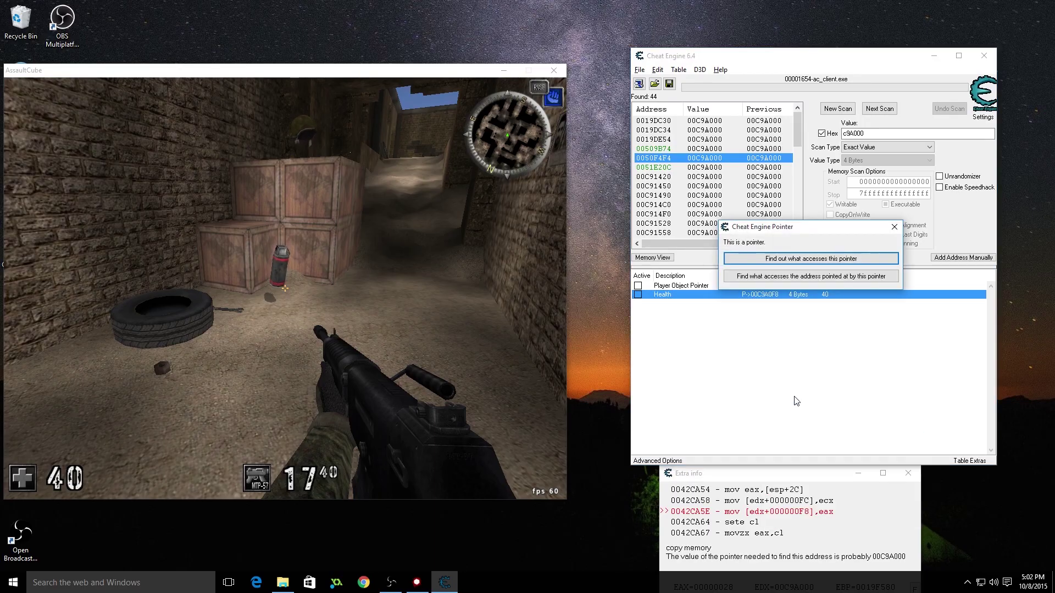
pyautogui.click(809, 260)
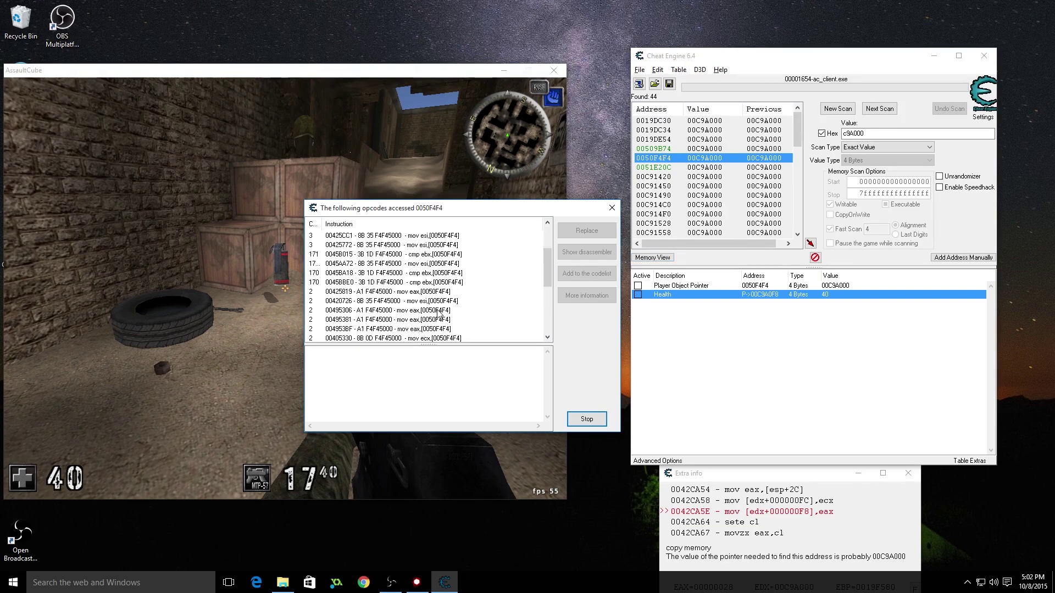
# Examine the opcodes accessing 0050F4F4, including the details of a mov and a cmp instruction
pyautogui.scroll(-8, 440, 315)
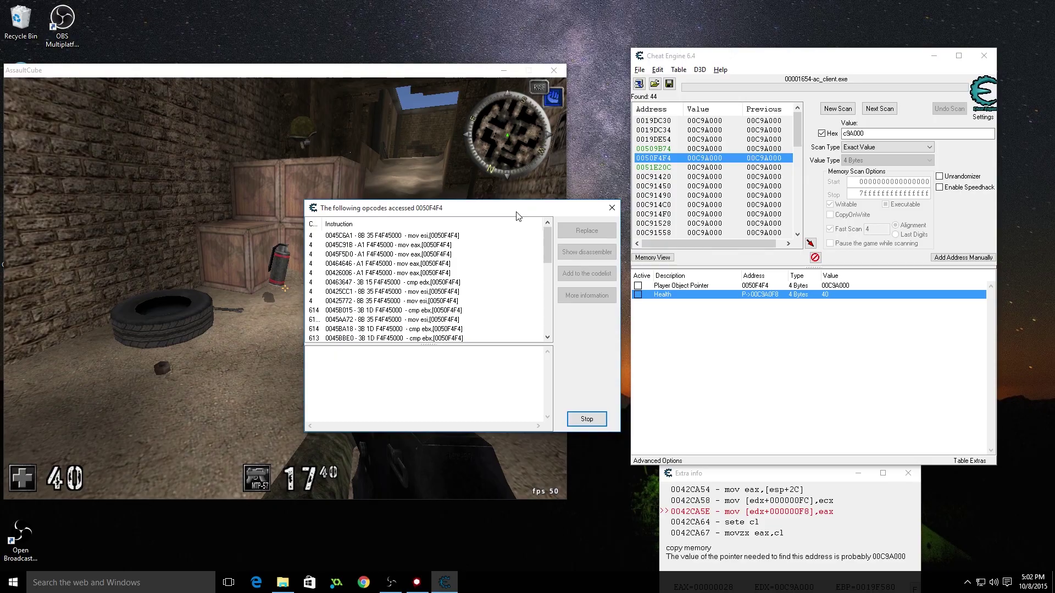
pyautogui.moveTo(493, 214); pyautogui.dragTo(777, 198)
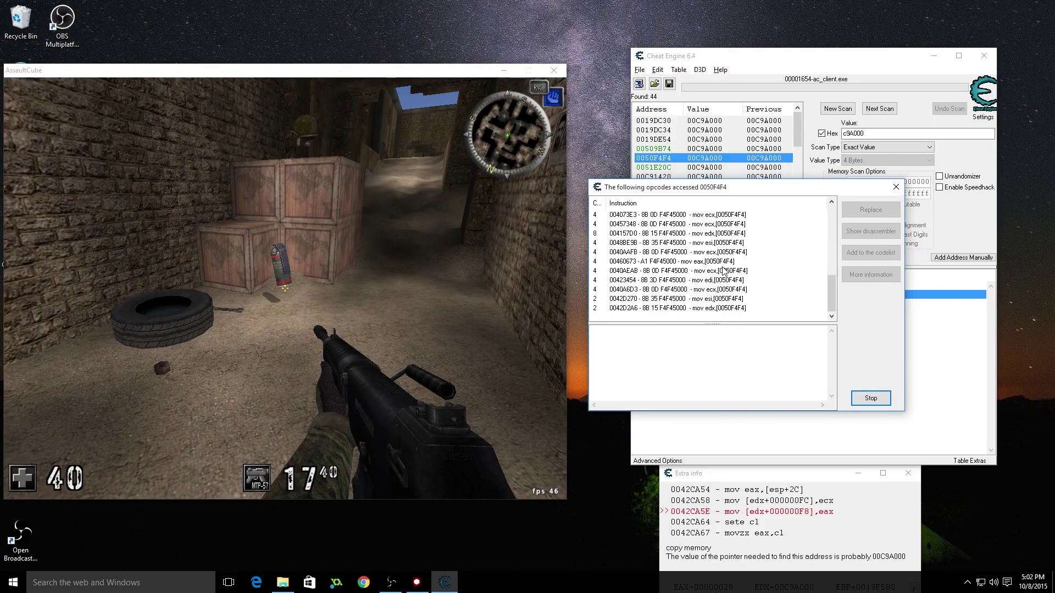
pyautogui.scroll(5, 723, 272)
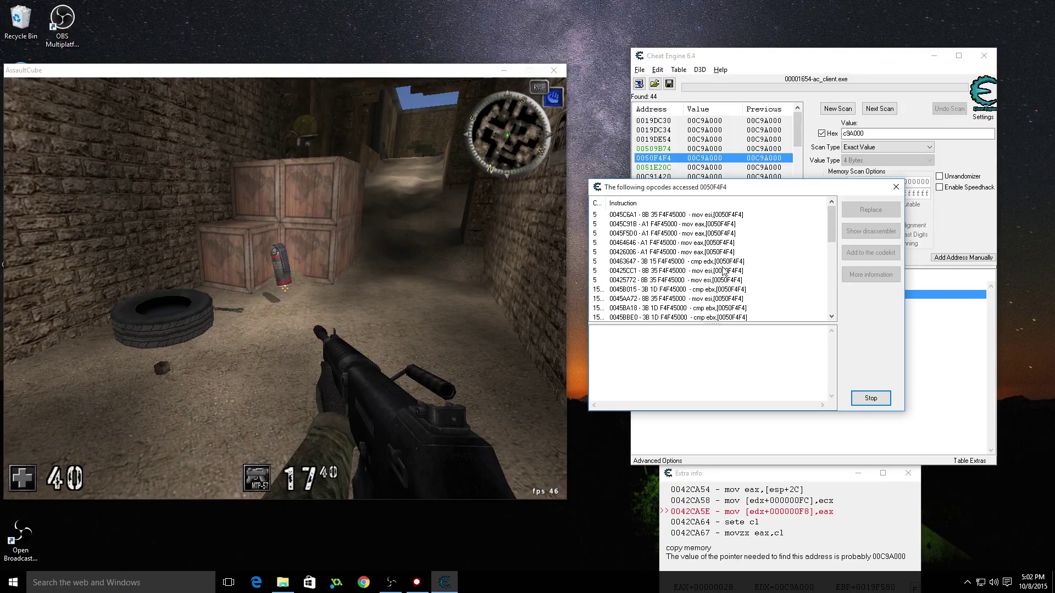
pyautogui.scroll(-5, 723, 271)
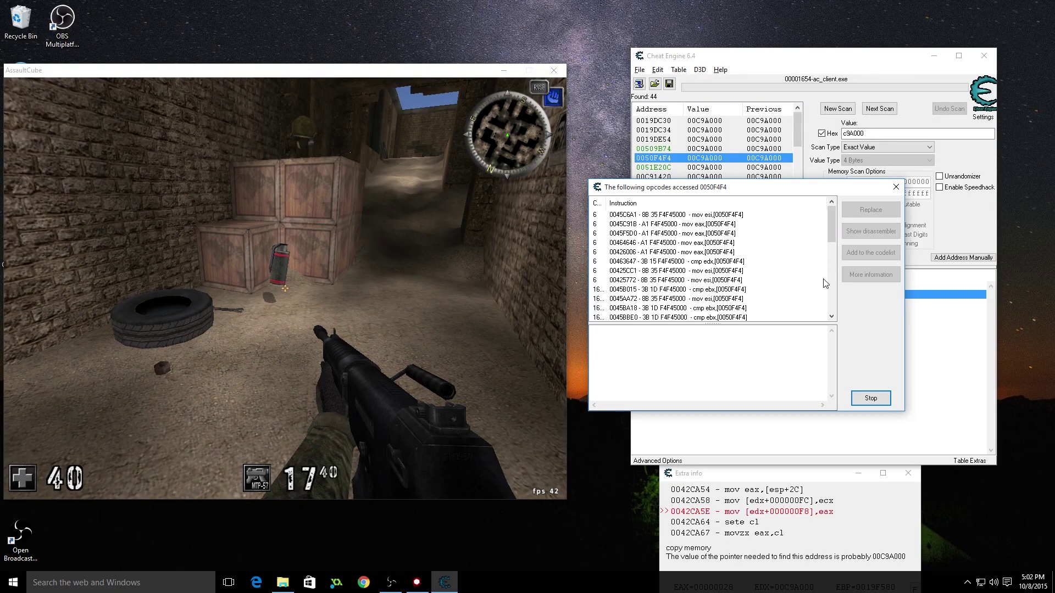
pyautogui.scroll(5, 766, 262)
pyautogui.click(737, 247)
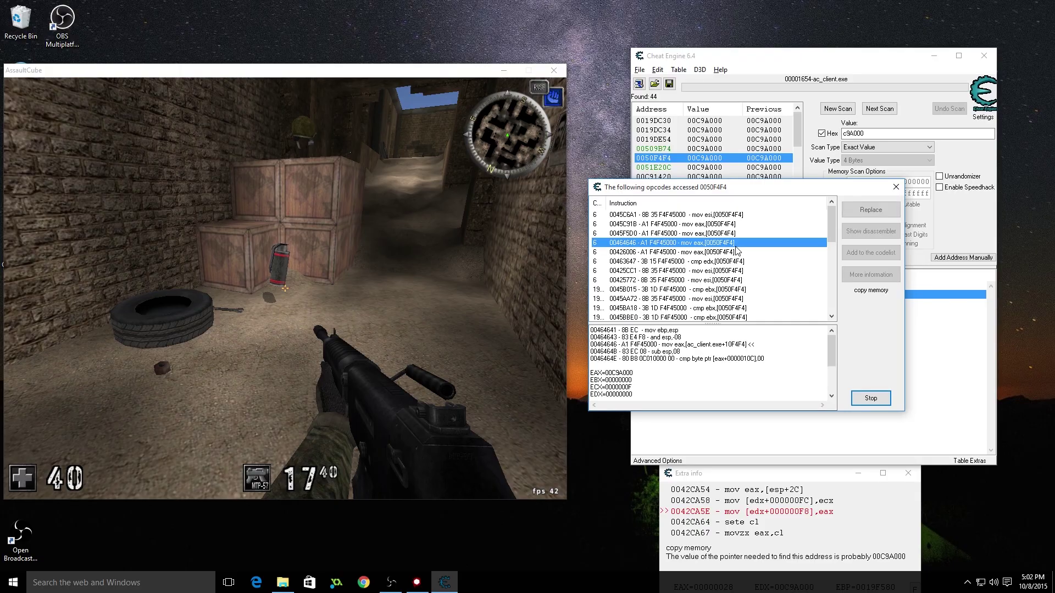
pyautogui.click(751, 292)
# Stop monitoring accesses to 0050F4F4, then close the opcode list and the extra info window
pyautogui.click(871, 398)
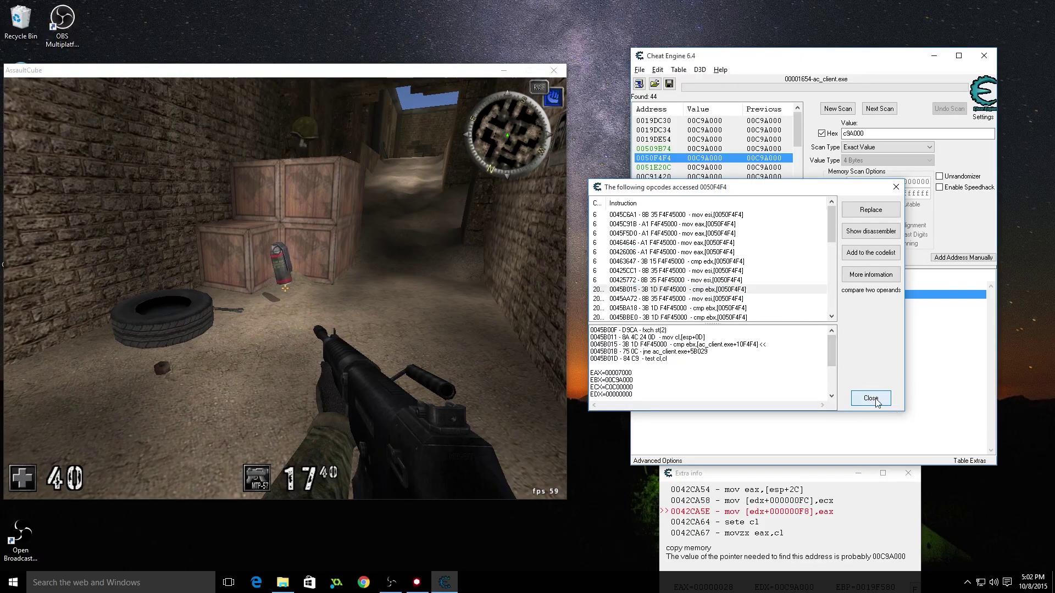
pyautogui.click(871, 398)
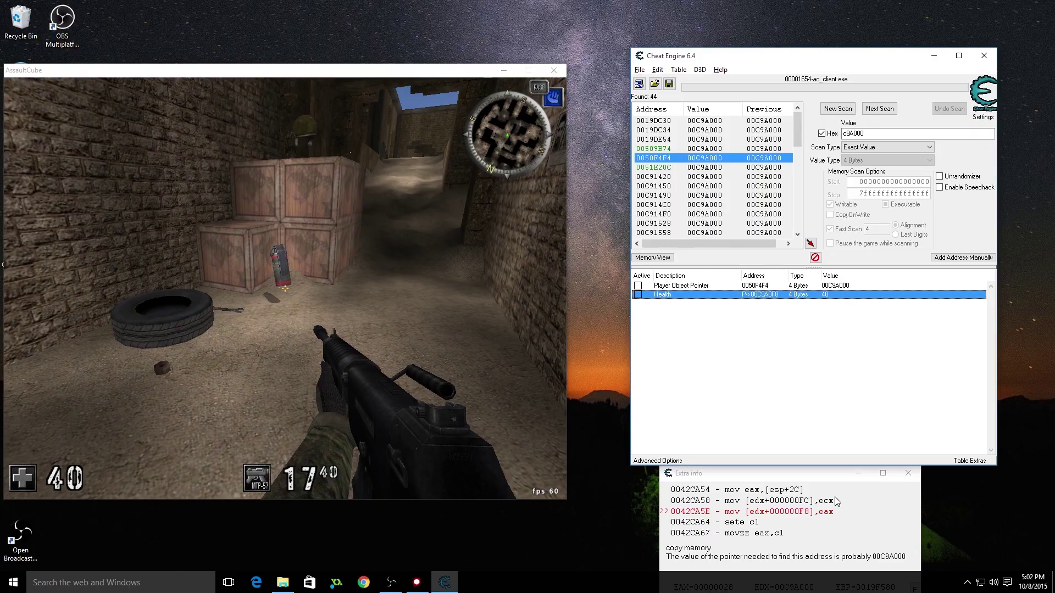
pyautogui.moveTo(821, 475); pyautogui.dragTo(827, 271)
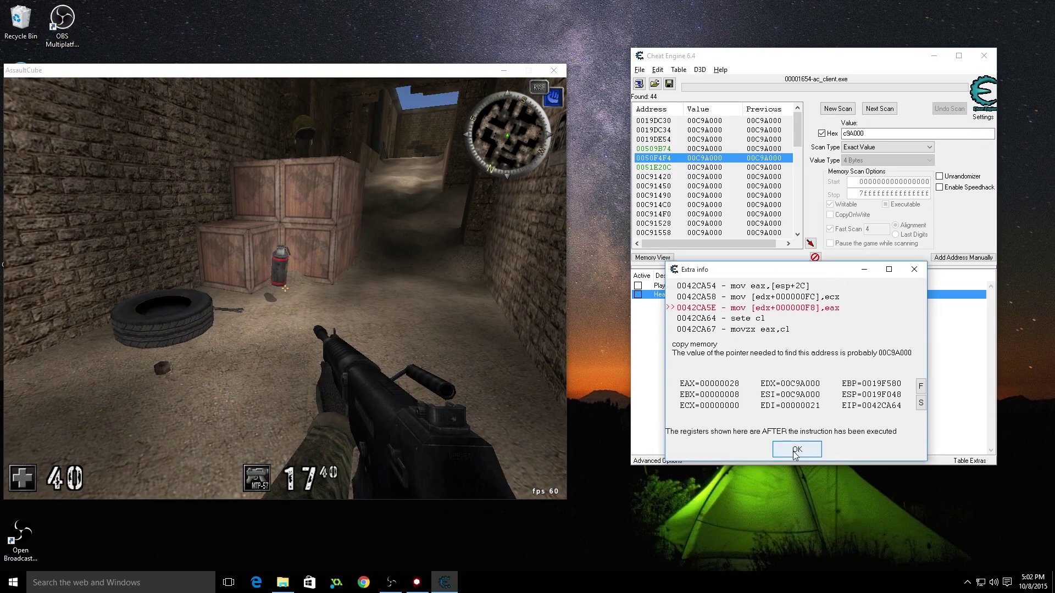
pyautogui.click(796, 449)
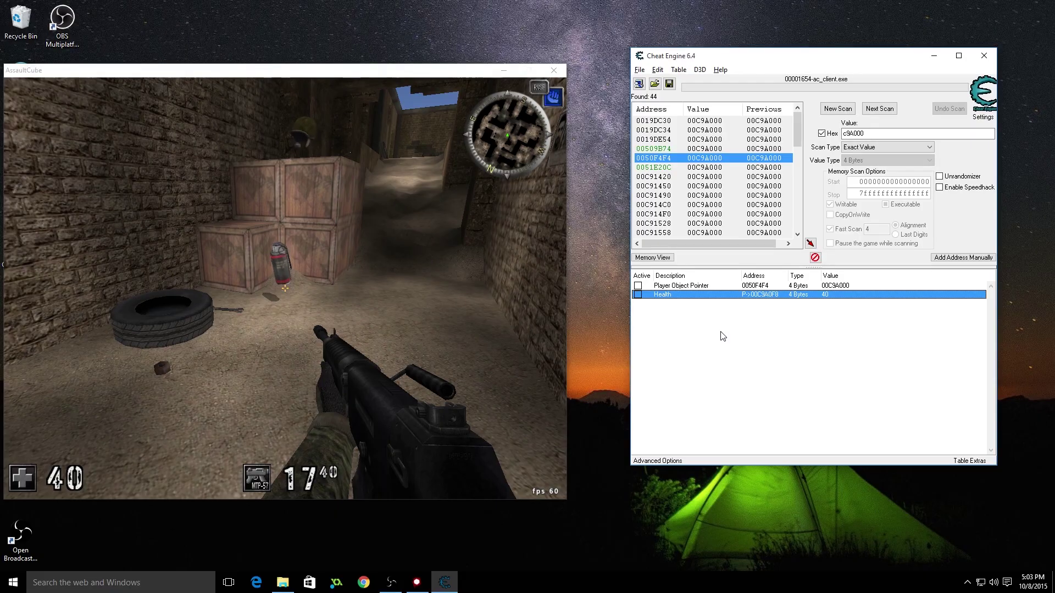
# Browse the Health entry's memory region and open the data structure dissector from there
pyautogui.rightClick(774, 294)
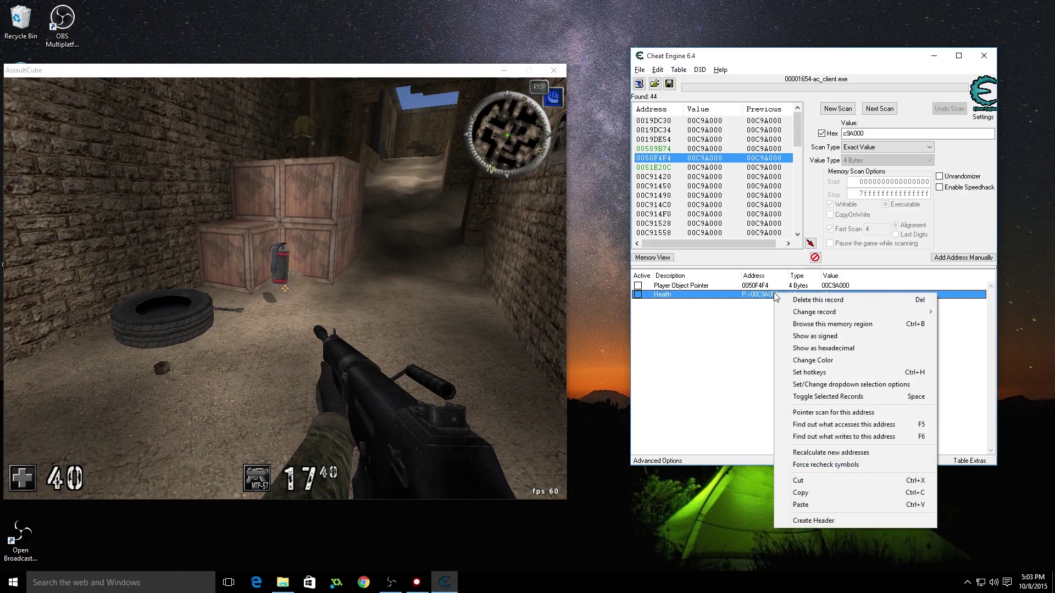
pyautogui.click(797, 324)
pyautogui.click(258, 178)
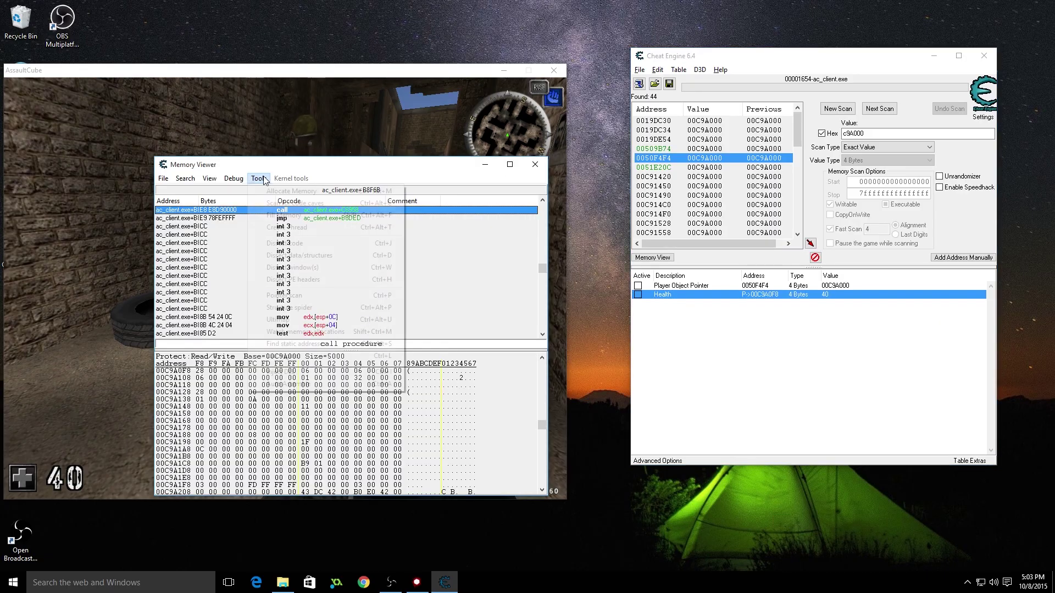
pyautogui.click(312, 258)
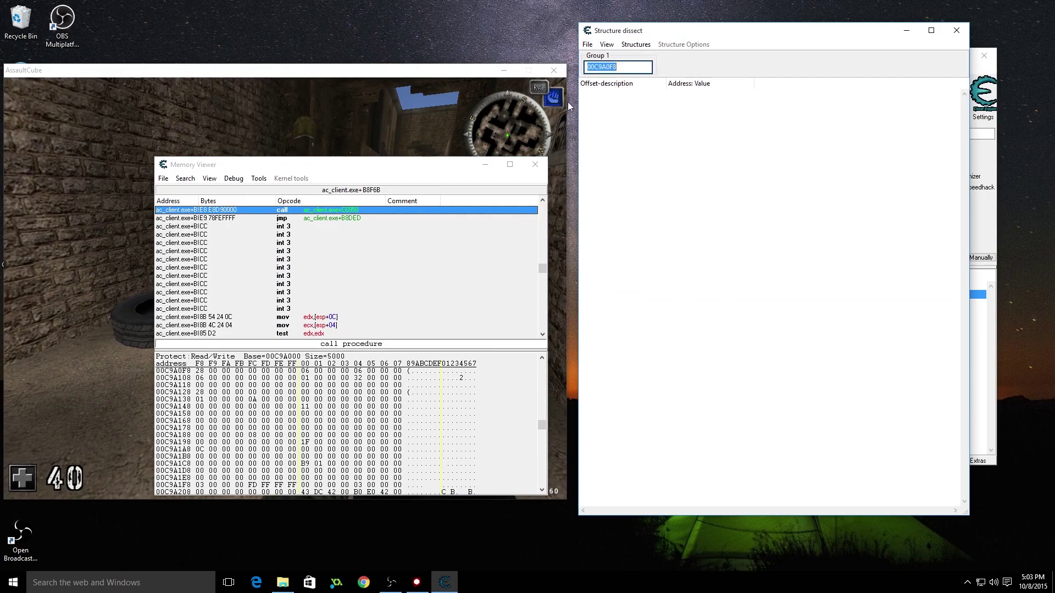
# Set the structure's base address to 50F4F4 and define a new structure with its basic types filled in automatically
pyautogui.write('50F4F4')
pyautogui.click(636, 44)
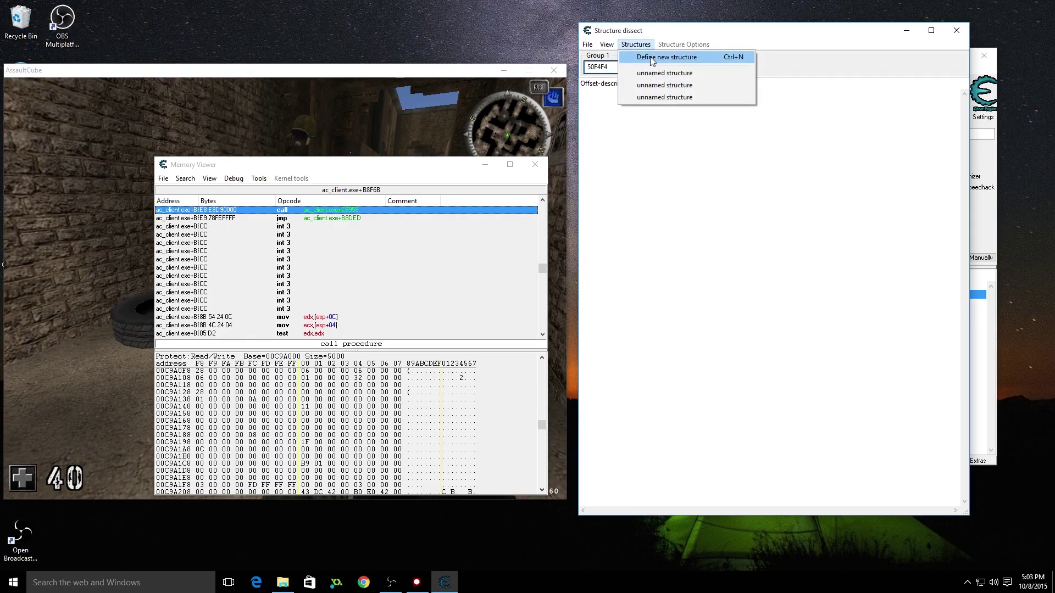
pyautogui.click(662, 57)
pyautogui.click(604, 324)
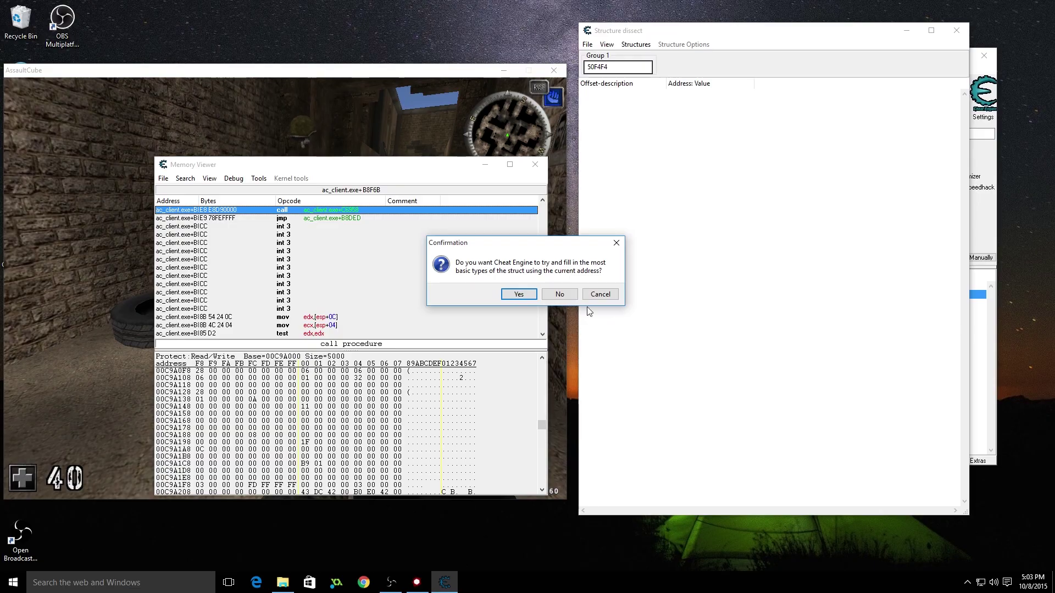
pyautogui.click(519, 294)
pyautogui.click(581, 327)
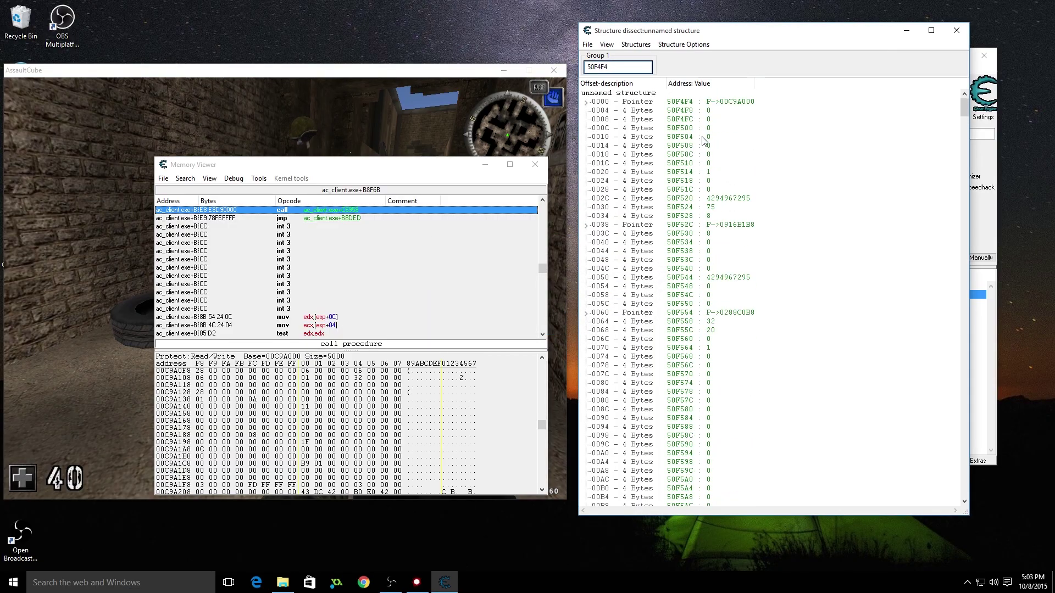
# Expand the pointer at offset 0000 in the structure to list the player object's members
pyautogui.click(701, 111)
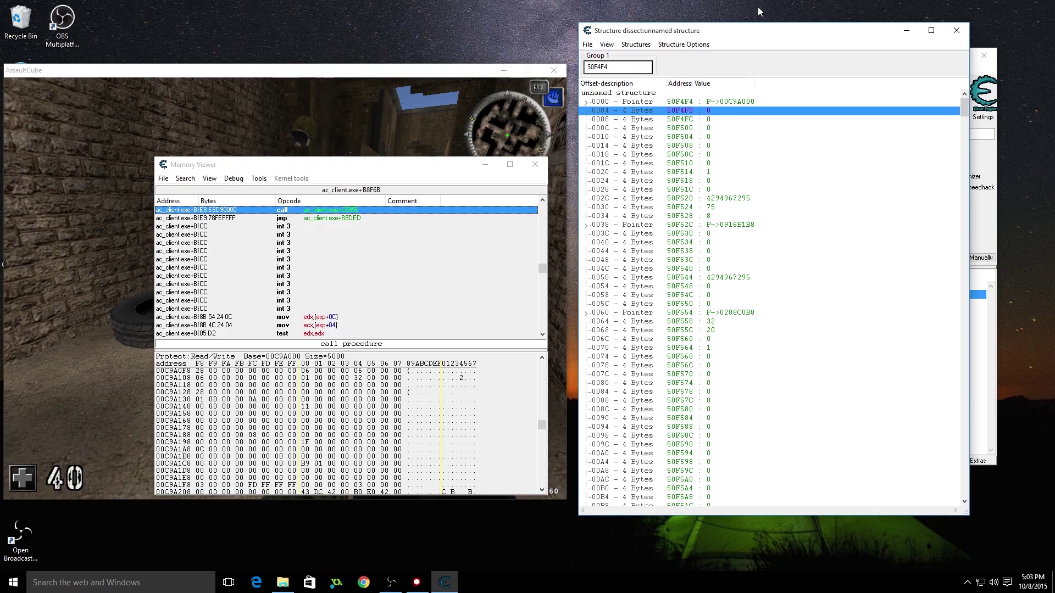
pyautogui.click(670, 103)
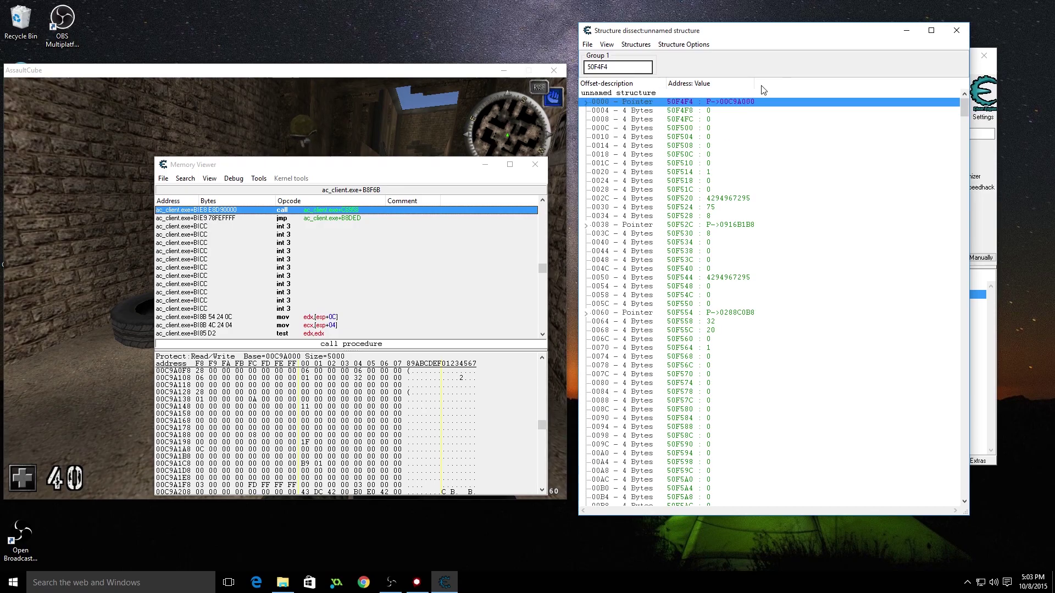
pyautogui.click(584, 103)
pyautogui.scroll(-2, 675, 175)
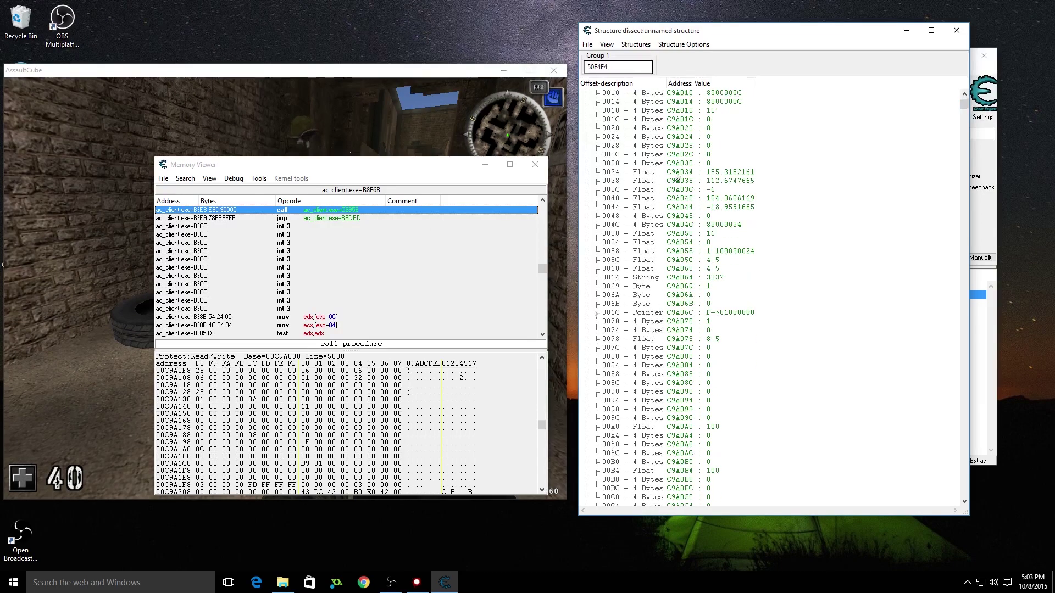
pyautogui.scroll(2, 676, 174)
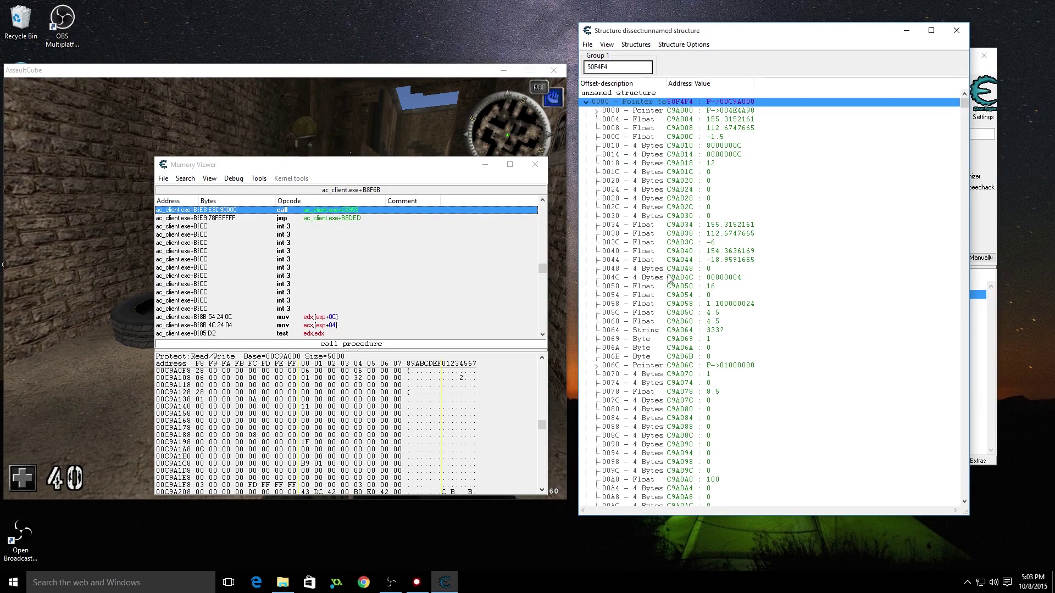
# Examine the player object's float and 4-byte members for the coordinates, health and ammo
pyautogui.click(697, 277)
pyautogui.click(698, 198)
pyautogui.click(719, 119)
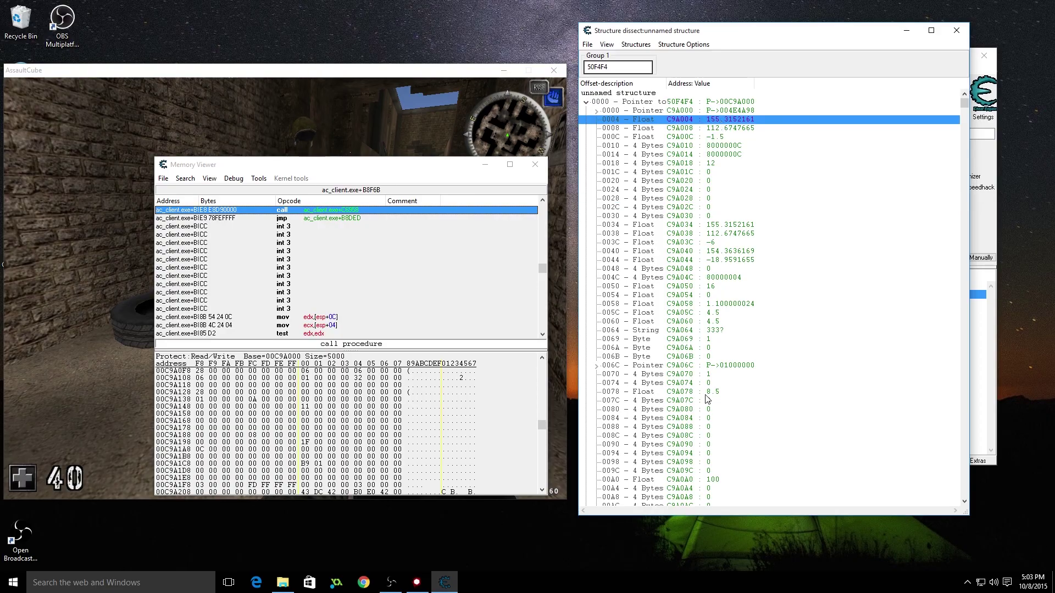
pyautogui.click(711, 427)
pyautogui.scroll(-3, 731, 319)
pyautogui.scroll(3, 732, 297)
pyautogui.scroll(-1, 780, 370)
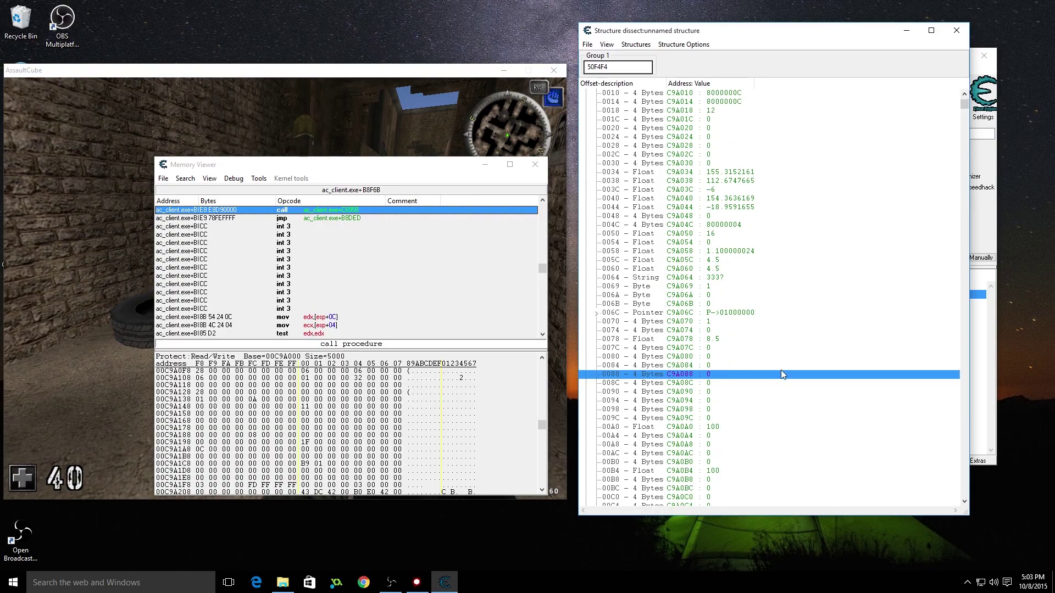
pyautogui.scroll(-2, 780, 370)
pyautogui.scroll(4, 764, 390)
pyautogui.scroll(-1, 720, 361)
pyautogui.scroll(-4, 720, 361)
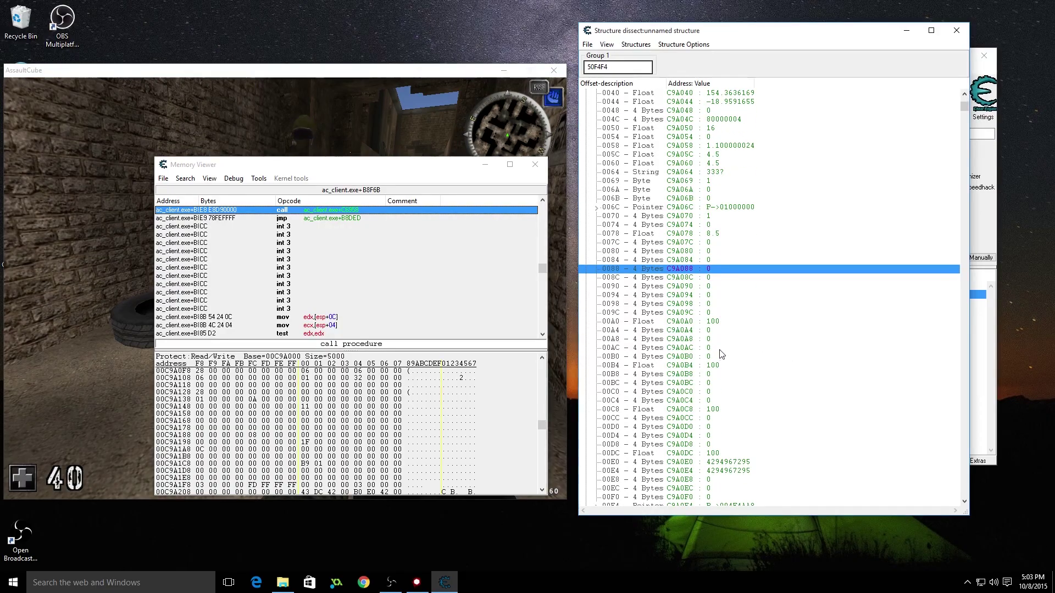
pyautogui.scroll(1, 720, 354)
pyautogui.scroll(-3, 719, 354)
pyautogui.scroll(5, 717, 341)
pyautogui.scroll(-8, 717, 341)
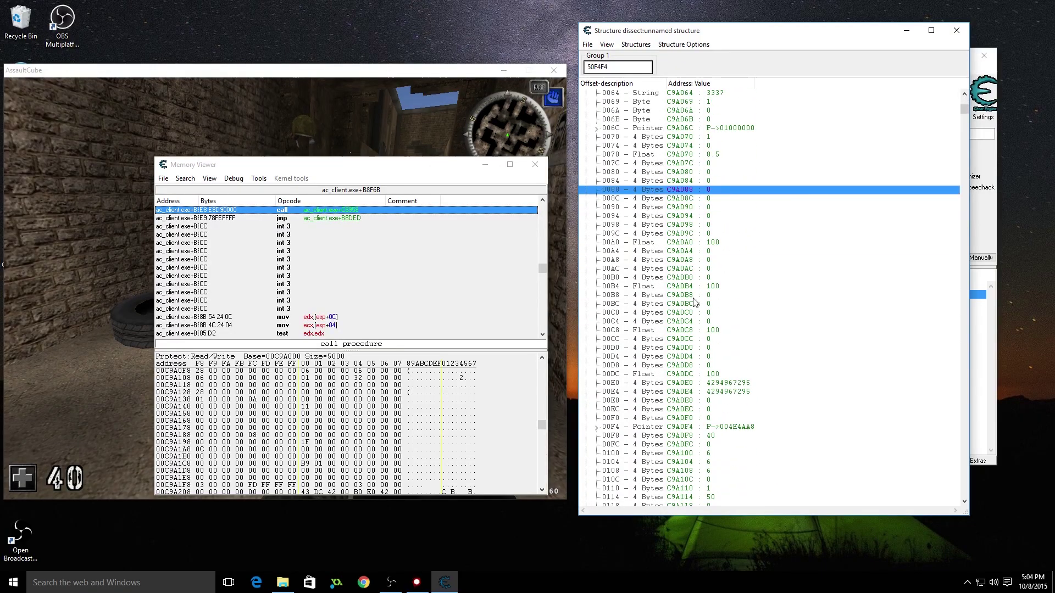
# Select the element at offset 00F8 and compare it with the pointer offset of the Health entry
pyautogui.click(621, 385)
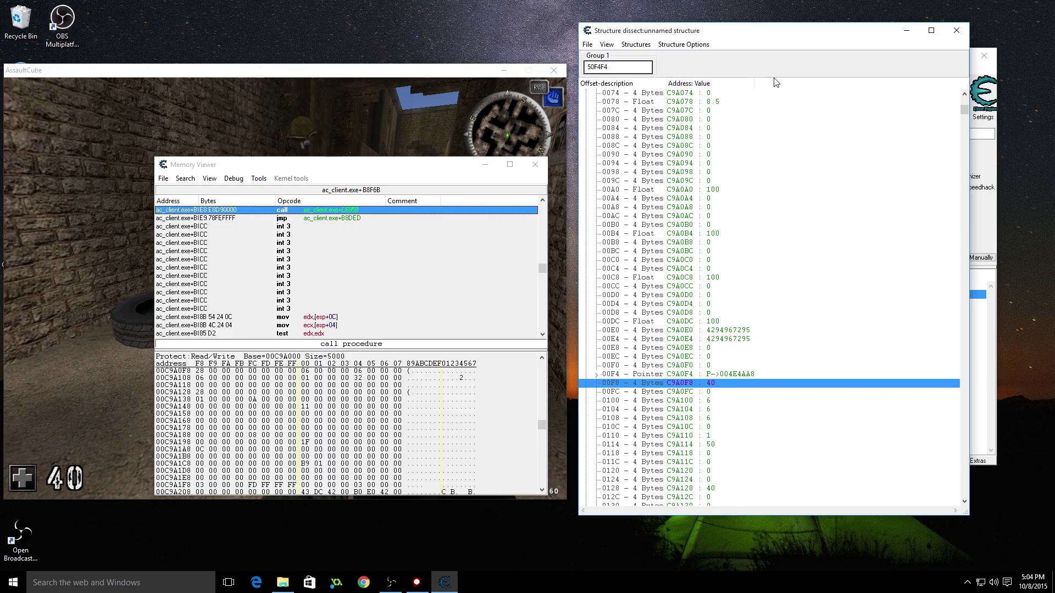
pyautogui.moveTo(704, 31); pyautogui.dragTo(328, 32)
pyautogui.doubleClick(760, 295)
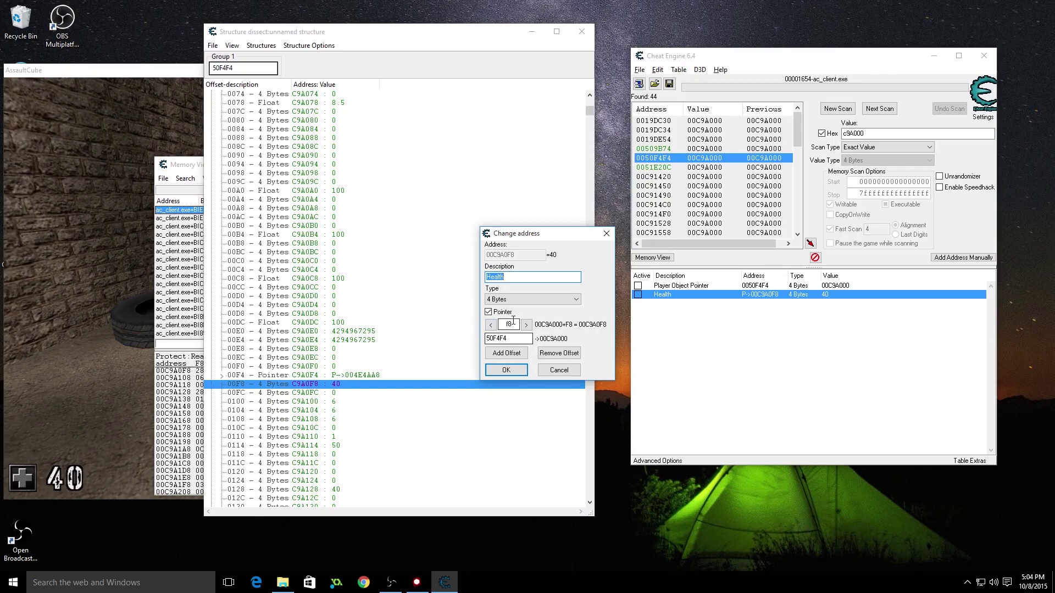
pyautogui.click(559, 370)
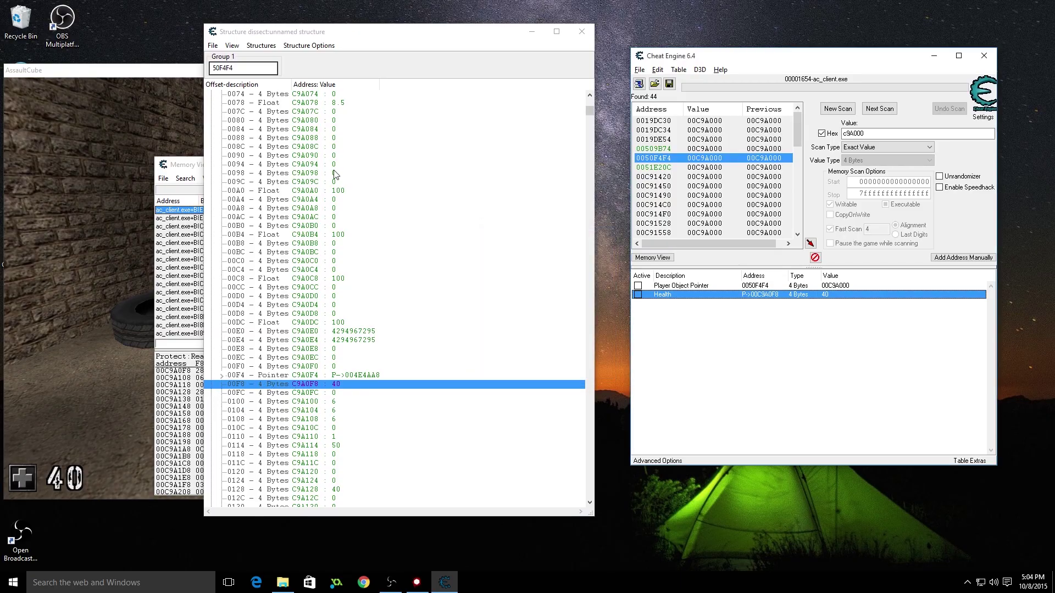
pyautogui.moveTo(357, 32); pyautogui.dragTo(733, 29)
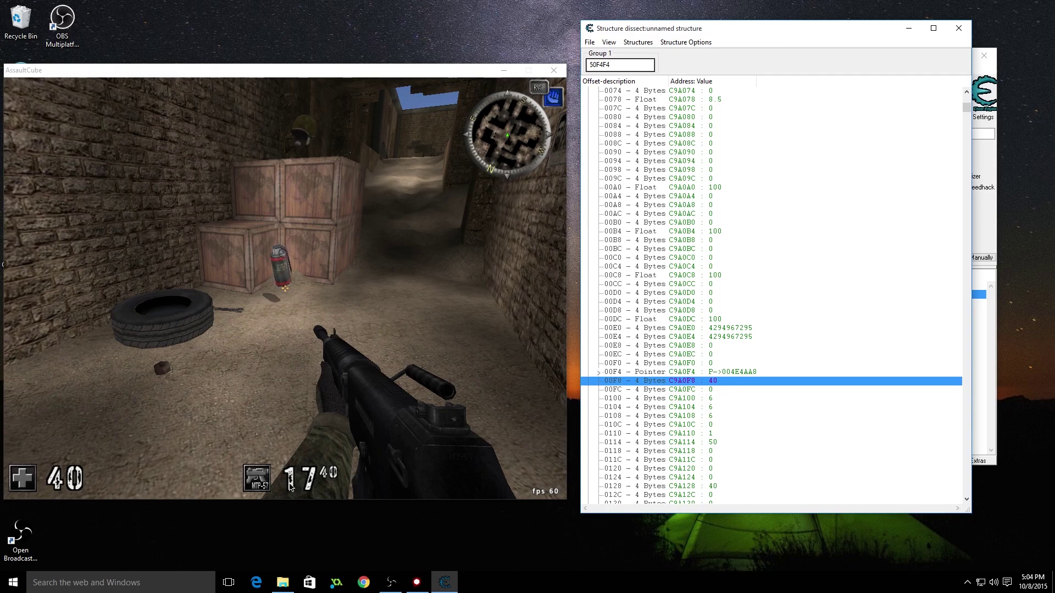
# Select the element at offset 0150 and fire the assault rifle in AssaultCube to watch its value
pyautogui.click(724, 415)
pyautogui.scroll(-3, 725, 416)
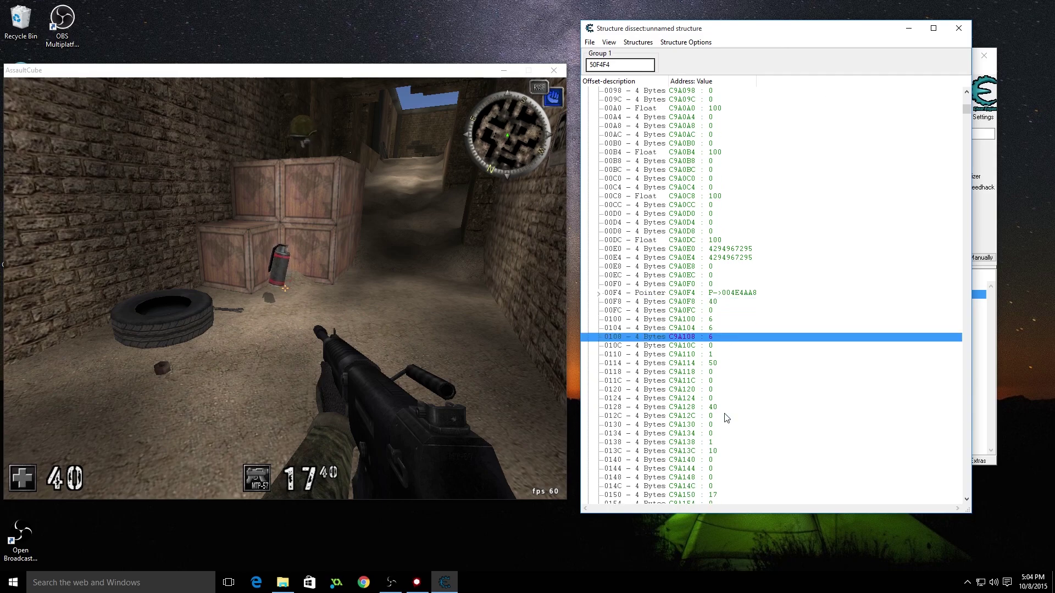
pyautogui.scroll(-2, 724, 417)
pyautogui.click(714, 435)
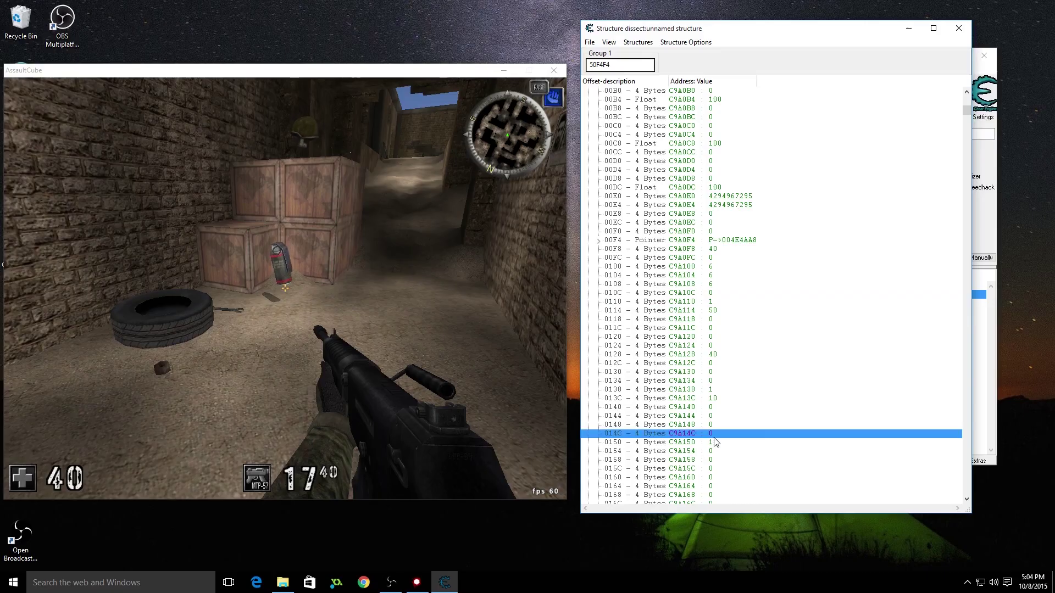
pyautogui.click(714, 443)
pyautogui.click(284, 288)
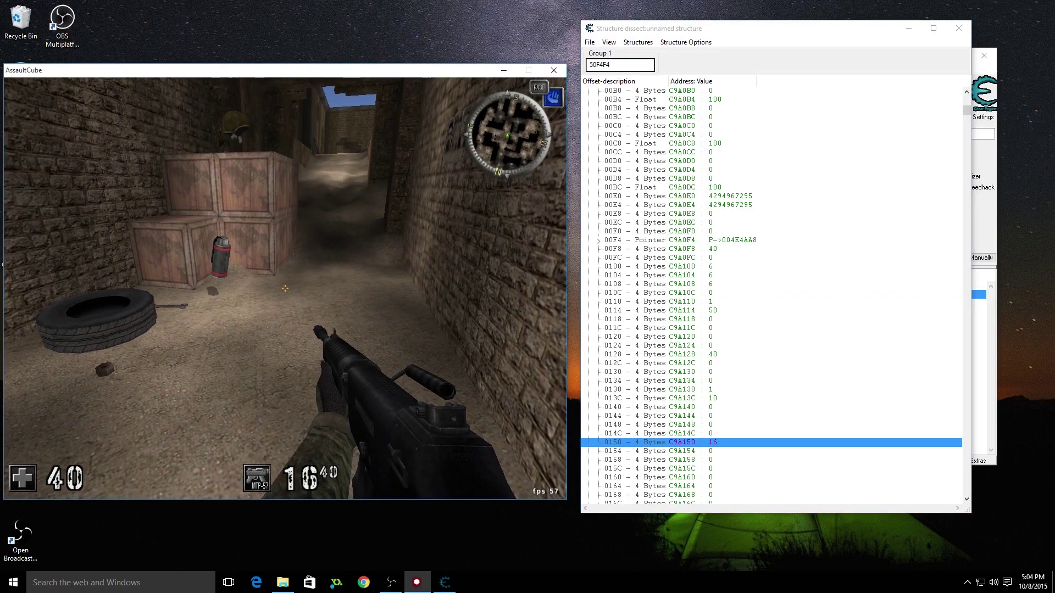
pyautogui.click(285, 288)
pyautogui.press('m')
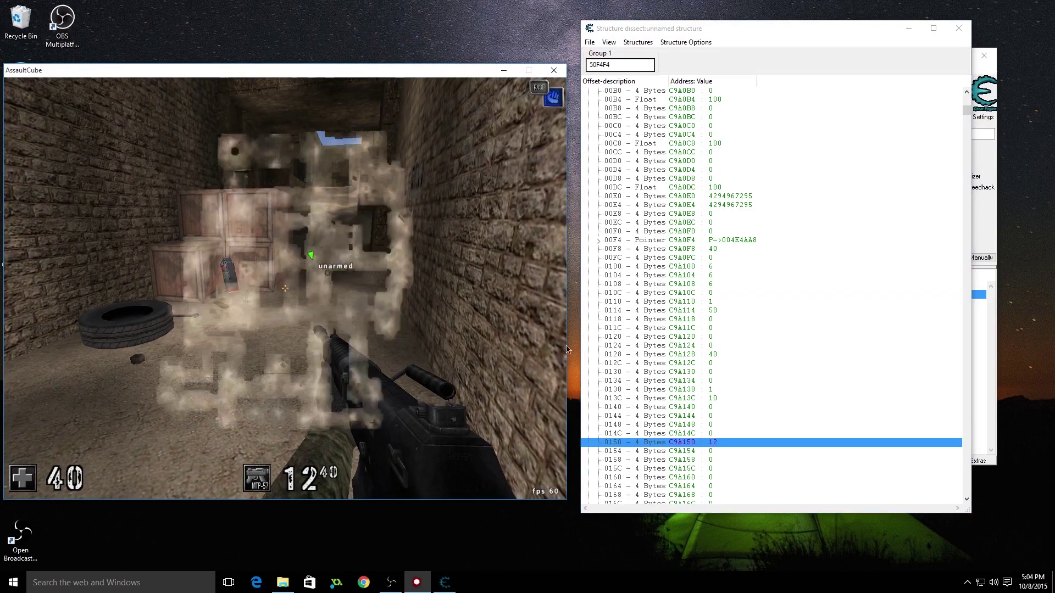
# Add the element at offset 0150 to the address list and move the structure window off the main window
pyautogui.rightClick(726, 446)
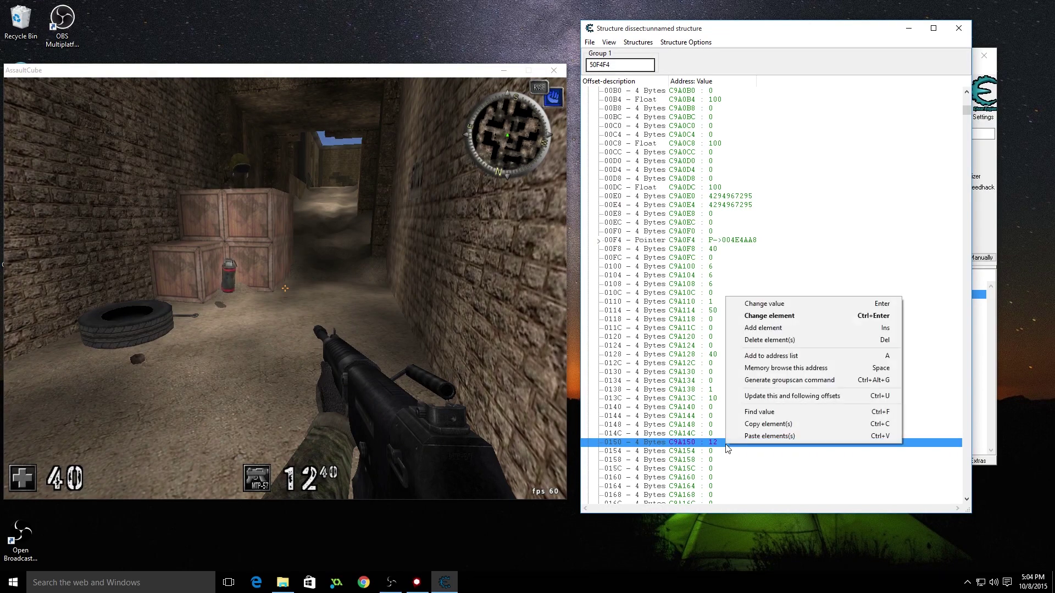
pyautogui.click(789, 357)
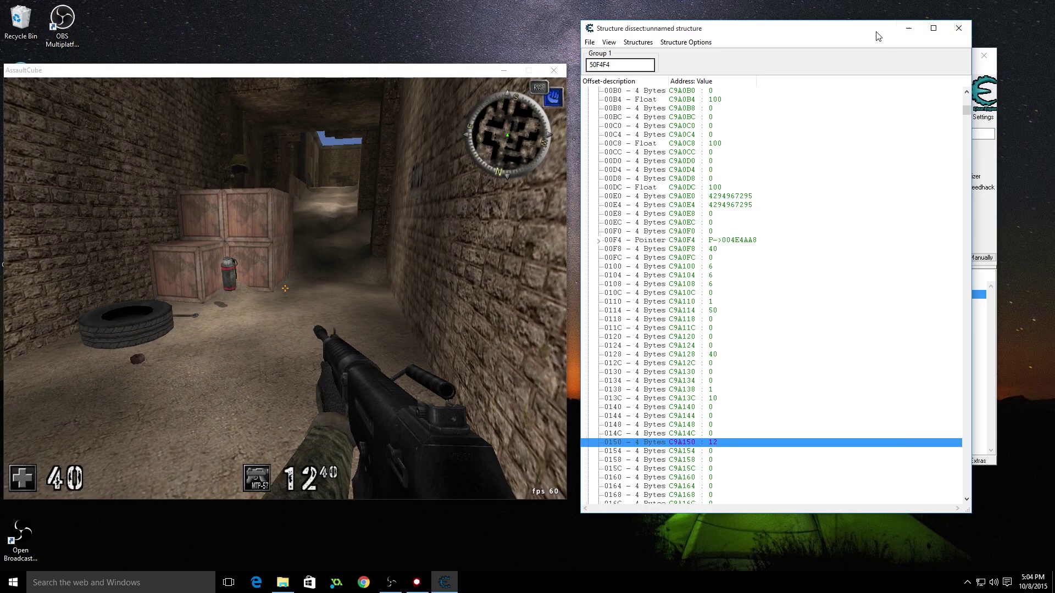
pyautogui.moveTo(878, 36); pyautogui.dragTo(475, 1)
pyautogui.moveTo(791, 5)
pyautogui.mouseDown()
pyautogui.moveTo(787, 51)
pyautogui.moveTo(352, 28)
pyautogui.mouseUp()
# Change the description of the new 00C9A150 entry to "Assault Rifle Ammo"
pyautogui.click(664, 319)
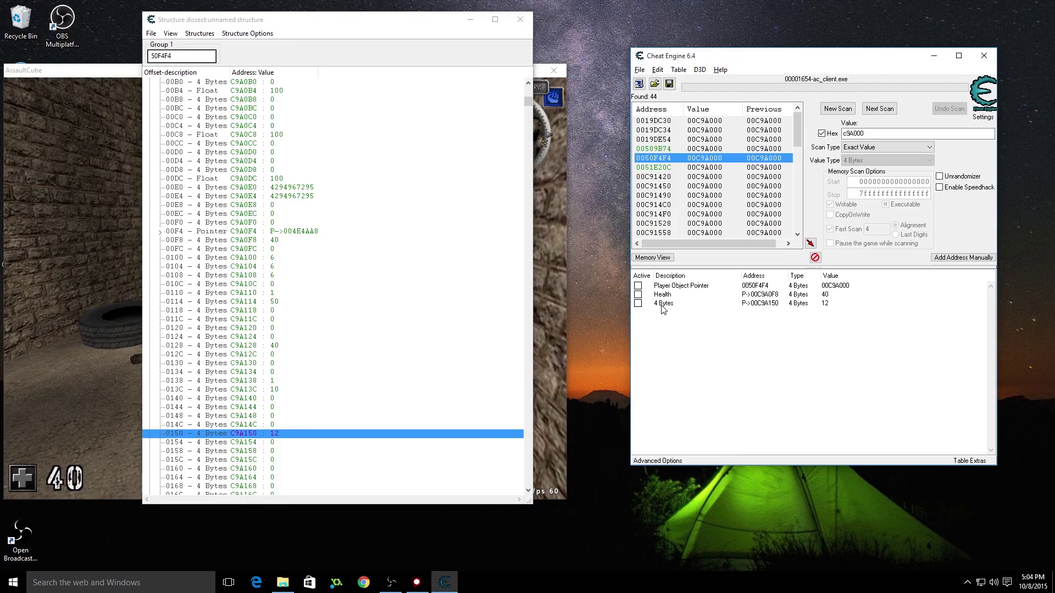
pyautogui.doubleClick(662, 305)
pyautogui.write('As')
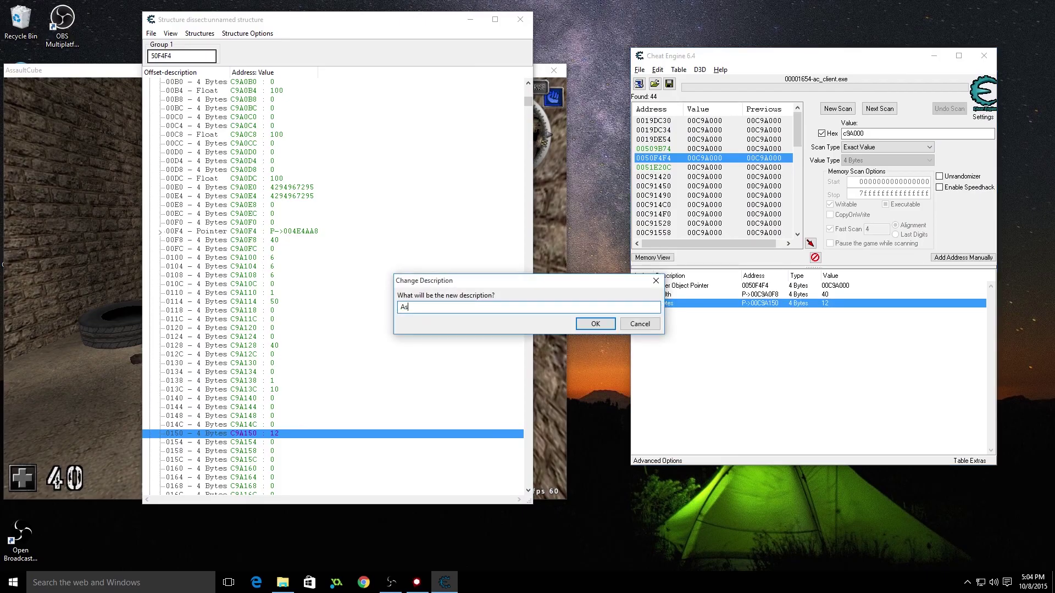
pyautogui.write('sault Rifle Ammo')
pyautogui.press('Return')
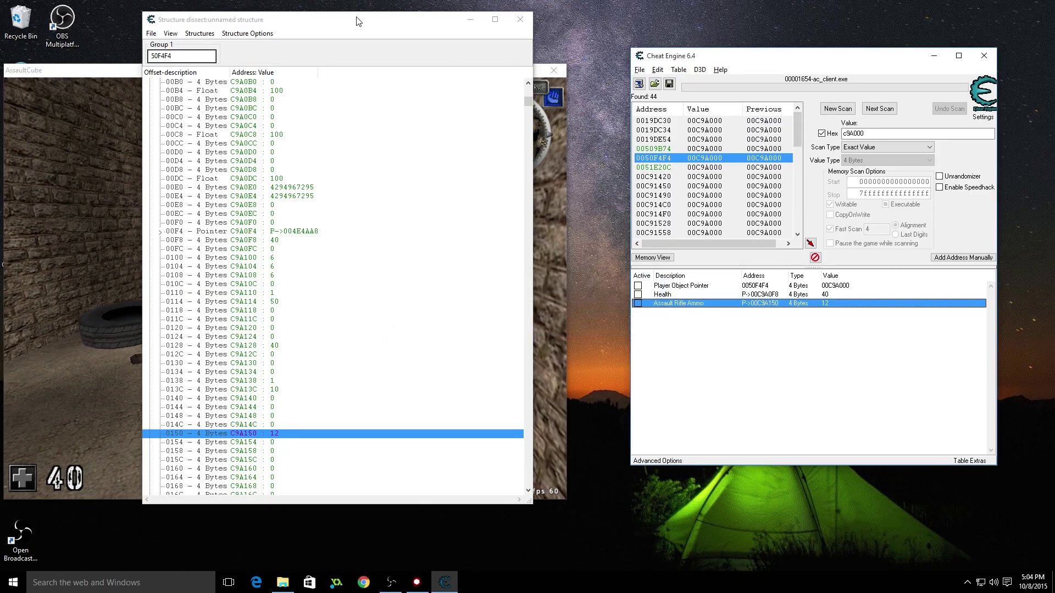
# Fire one rifle shot in AssaultCube, switch to the pistol, and select the structure element at offset 013C
pyautogui.moveTo(358, 21); pyautogui.dragTo(818, 39)
pyautogui.click(229, 278)
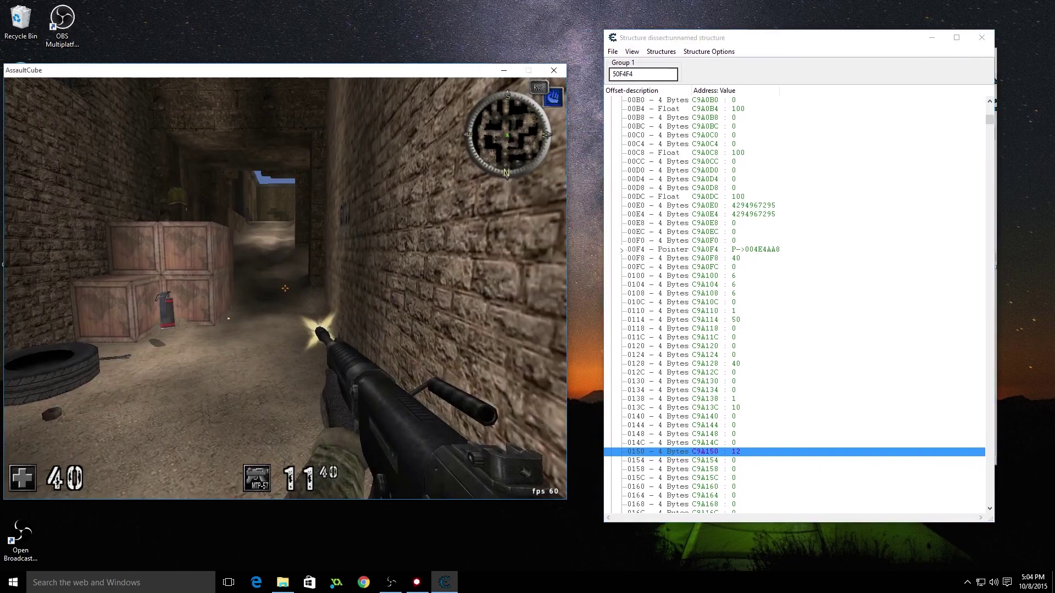
pyautogui.press('2')
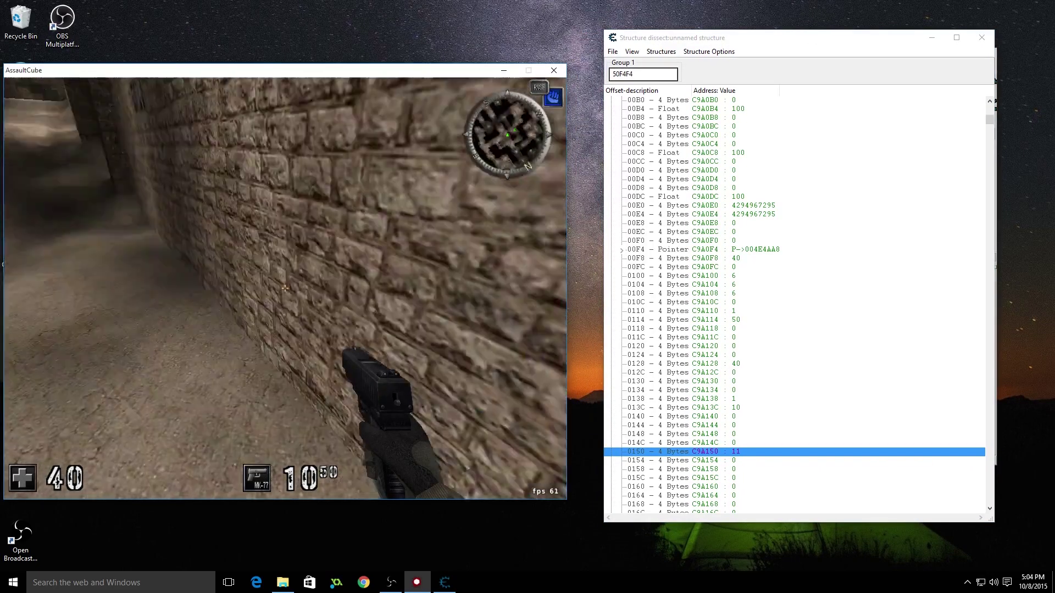
pyautogui.hotkey('alt', 'Tab')
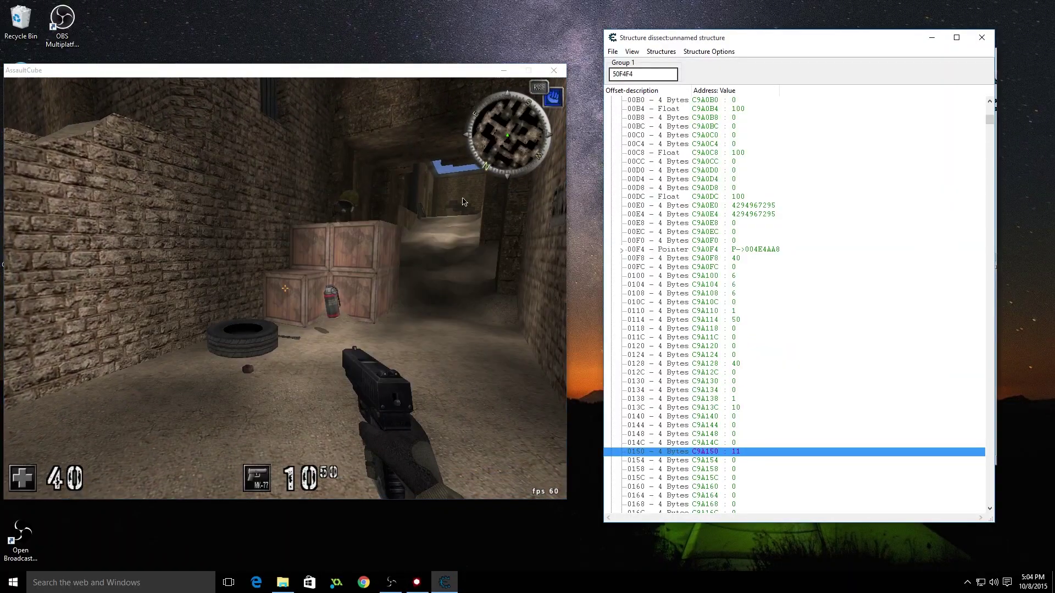
pyautogui.click(780, 408)
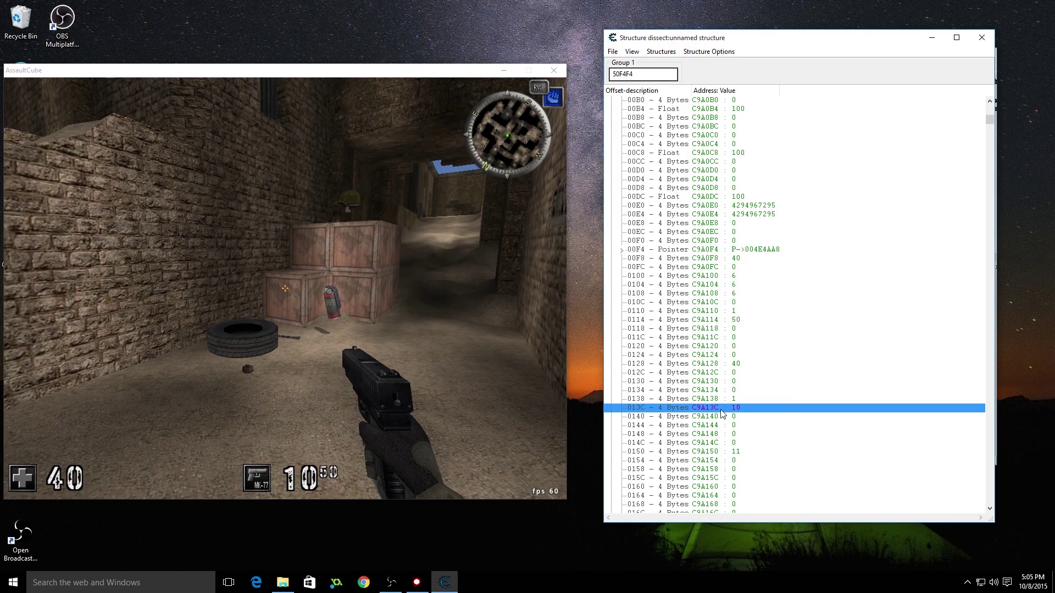
# Fire the pistol three times in AssaultCube to check the element at offset 013C
pyautogui.hotkey('alt', 'Tab')
pyautogui.click(284, 288)
pyautogui.click(285, 288)
pyautogui.click(284, 288)
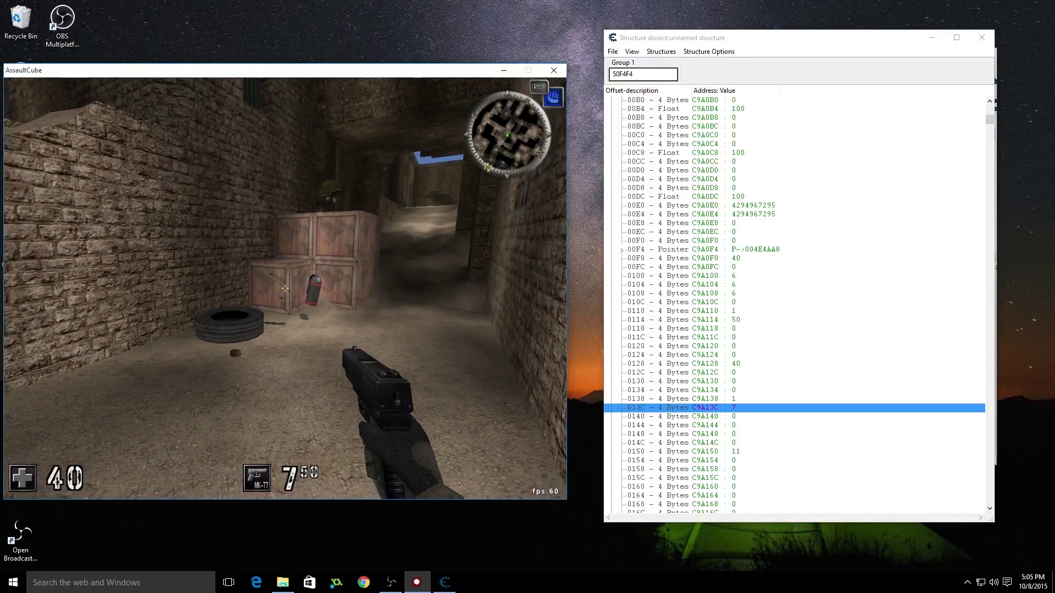
pyautogui.hotkey('alt', 'Tab')
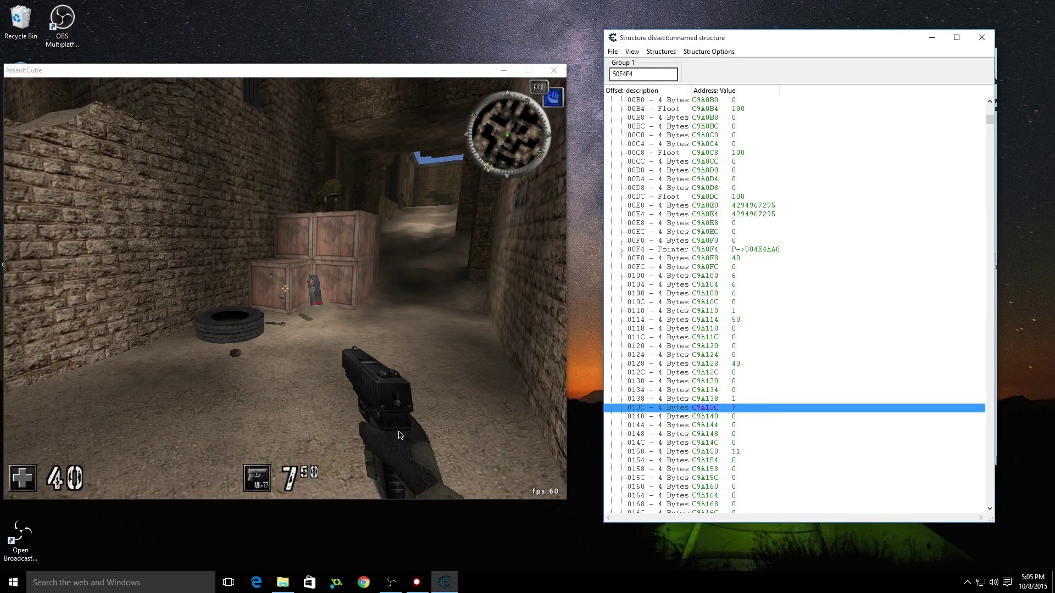
# Add the element at offset 013C to the address list and close the structure dissector
pyautogui.rightClick(752, 410)
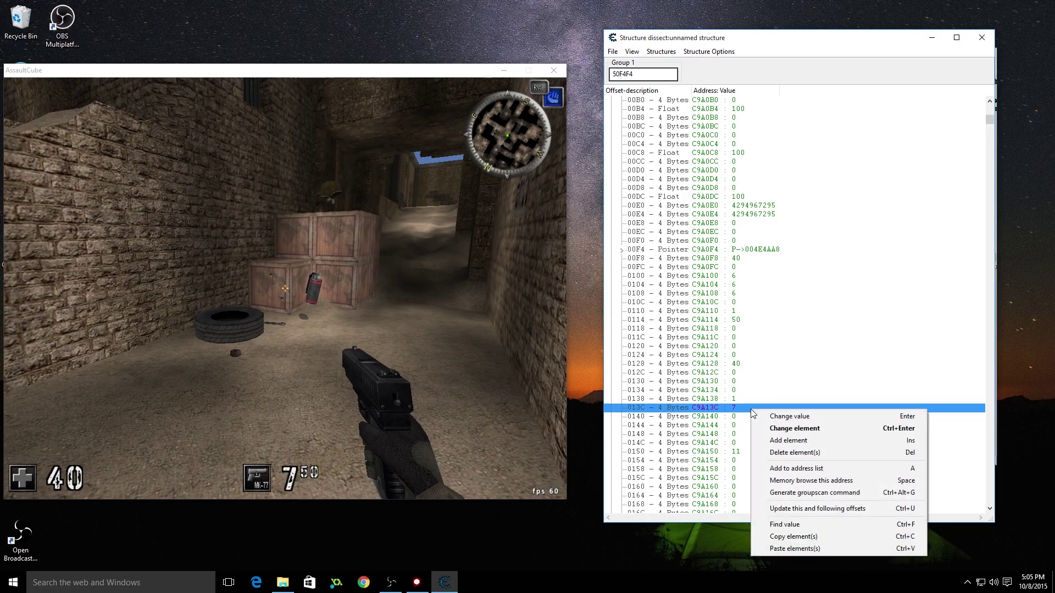
pyautogui.click(797, 470)
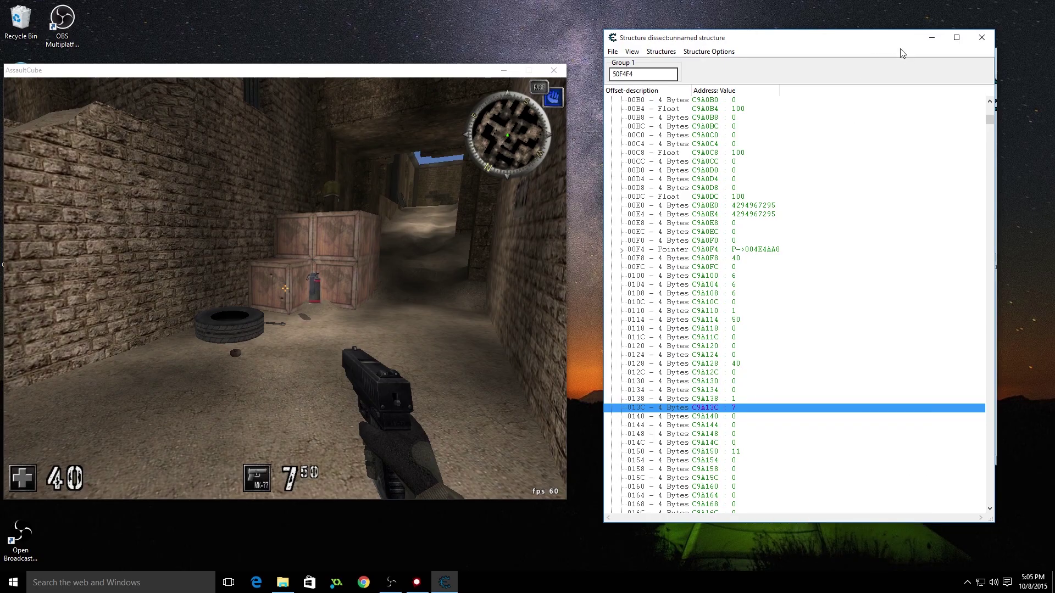
pyautogui.moveTo(901, 38); pyautogui.dragTo(403, 46)
pyautogui.click(482, 44)
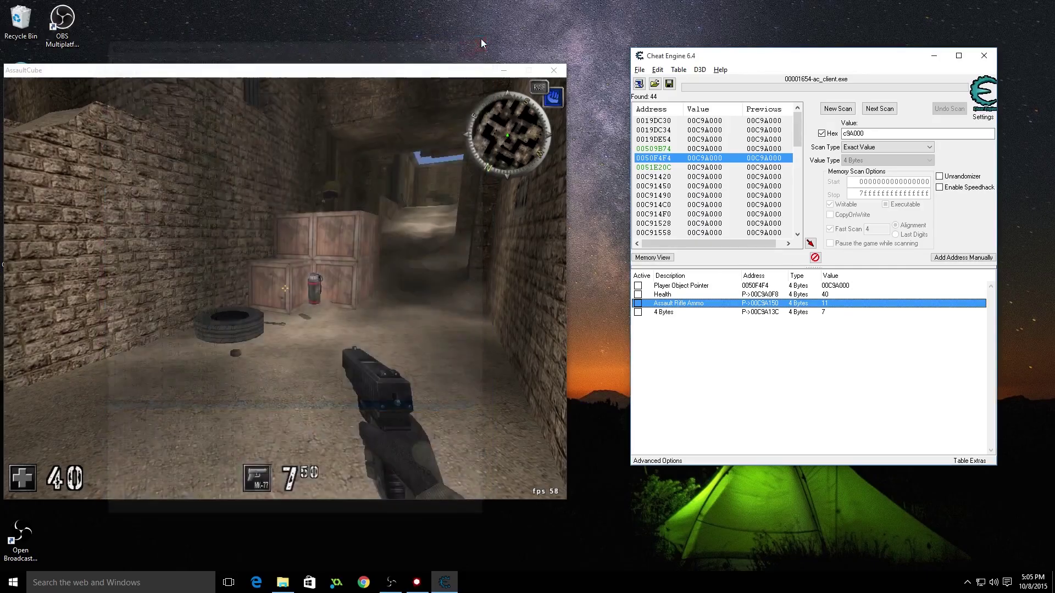
# Change the description of the new 00C9A13C entry to "Pistol Ammo" and deselect it
pyautogui.click(754, 328)
pyautogui.doubleClick(665, 313)
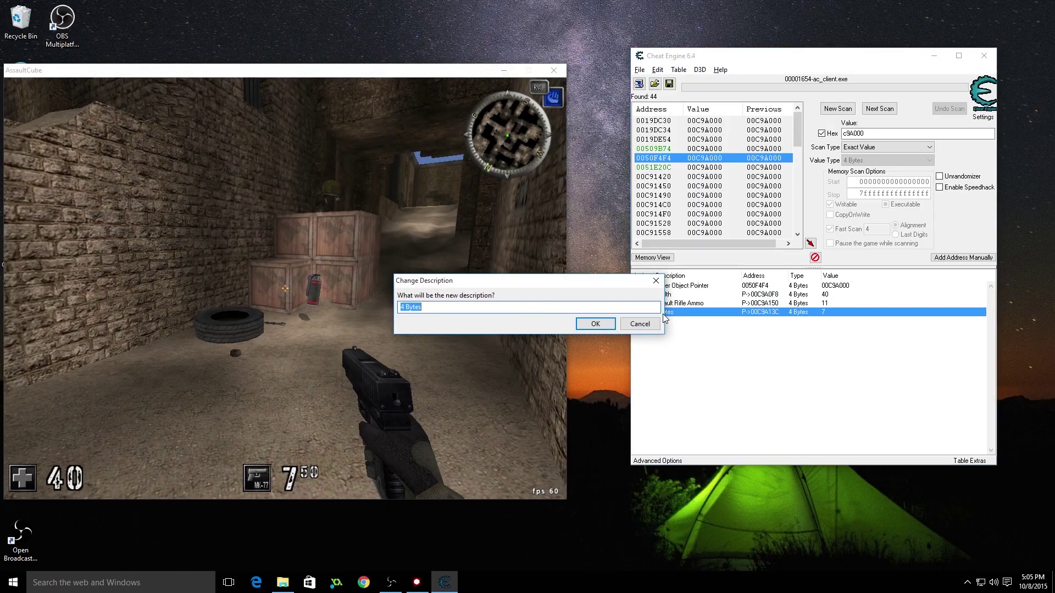
pyautogui.write('Pistol ')
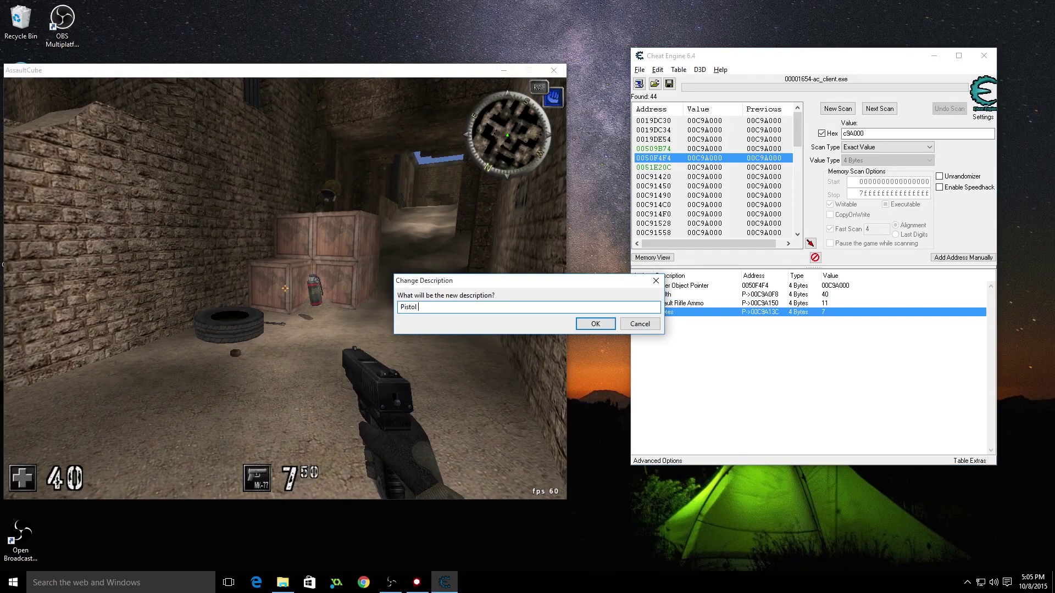
pyautogui.write('Ammo')
pyautogui.press('Return')
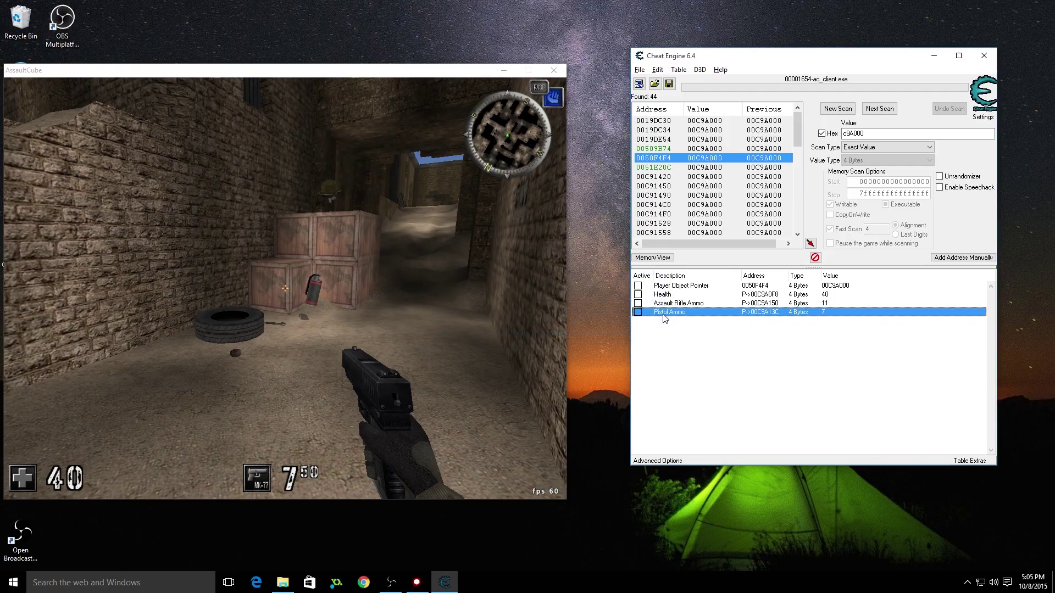
pyautogui.rightClick(664, 317)
pyautogui.click(656, 329)
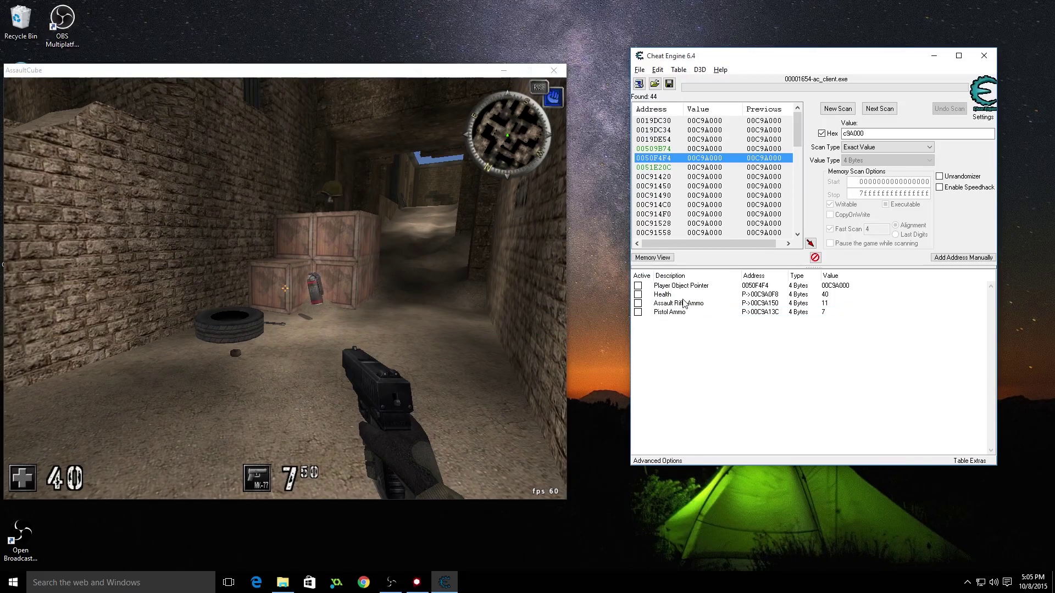